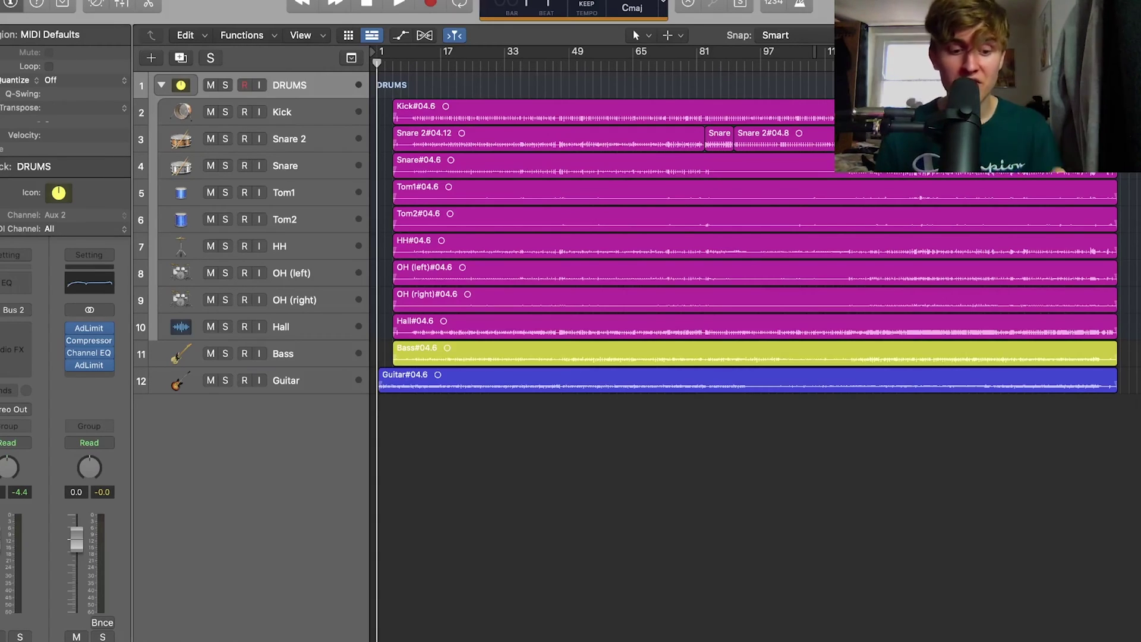
Show the Mixer and add a Bus 3 send on the DRUMS channel
key("x")
scroll(814, 607, "down", 2)
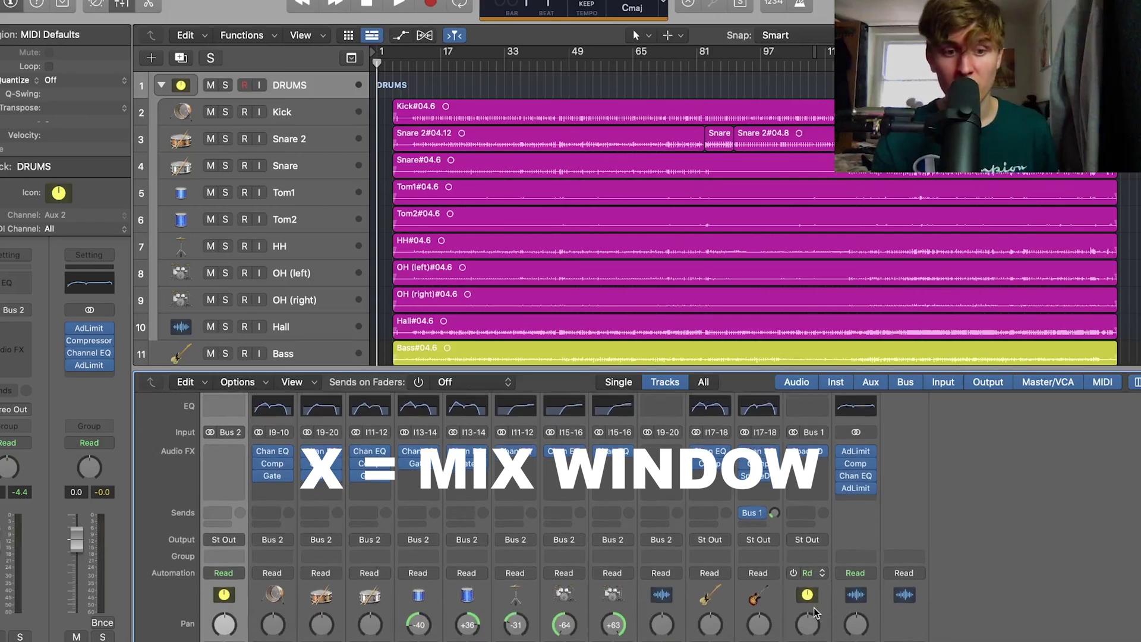
scroll(814, 607, "down", 2)
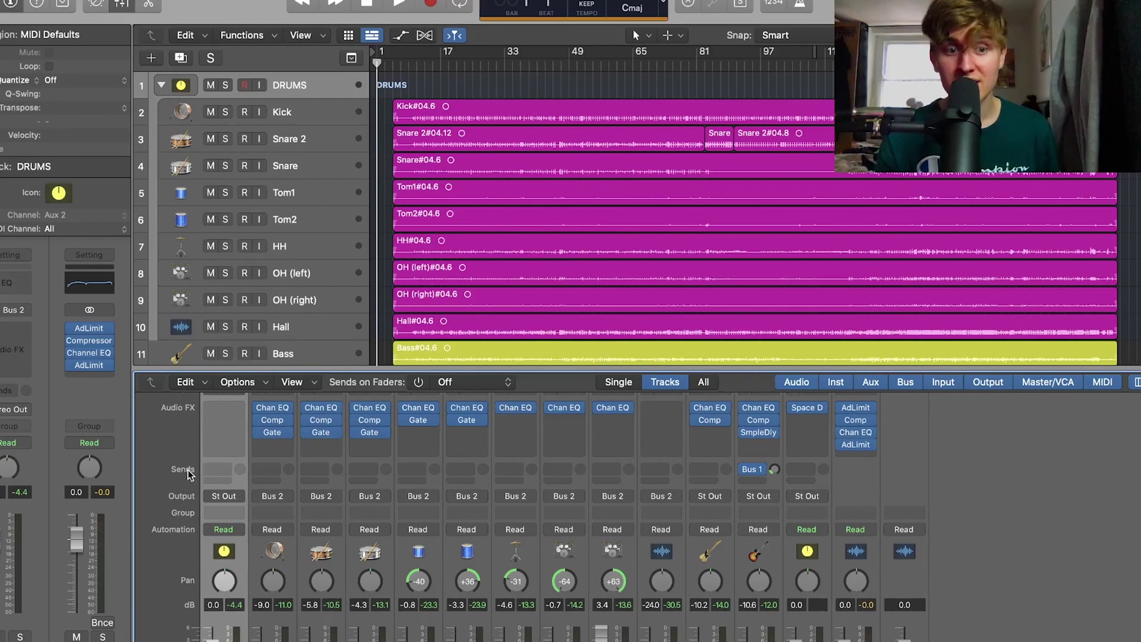
left_click(221, 470)
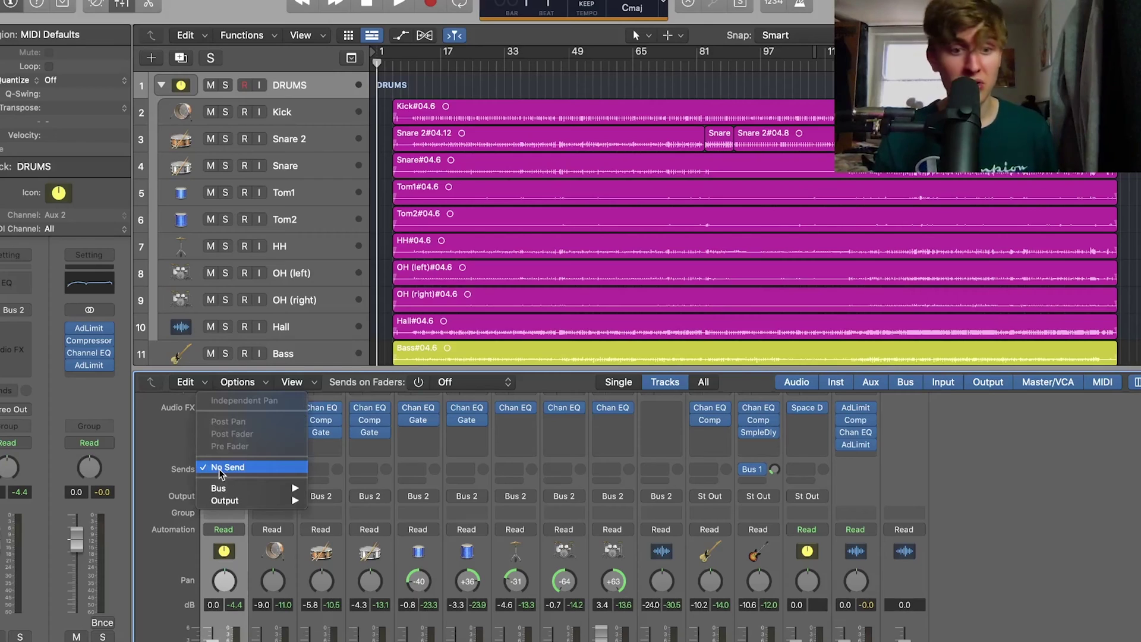
mouse_move(285, 487)
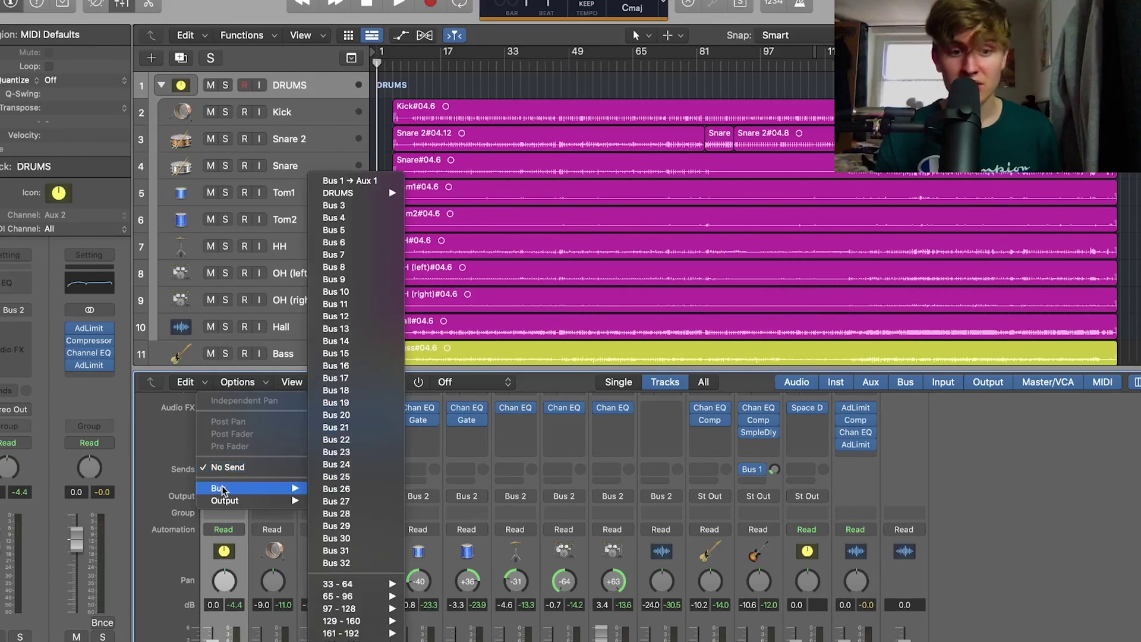
left_click(347, 206)
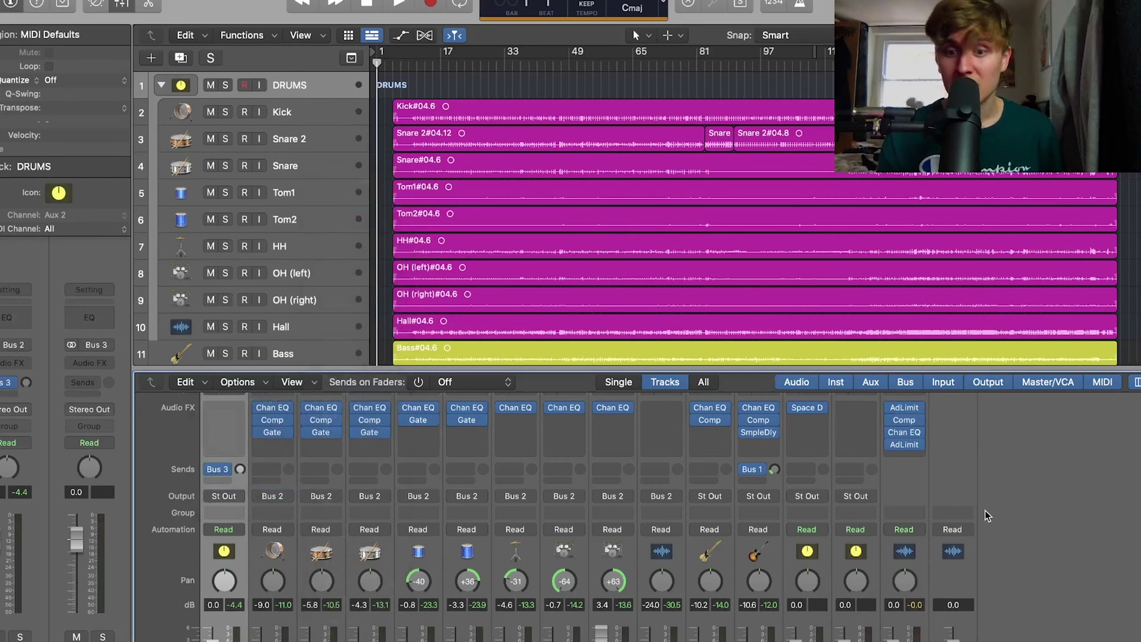
Select the new Bus 3 aux strip and bring up its Audio FX plug-in menu
scroll(985, 509, "down", 2)
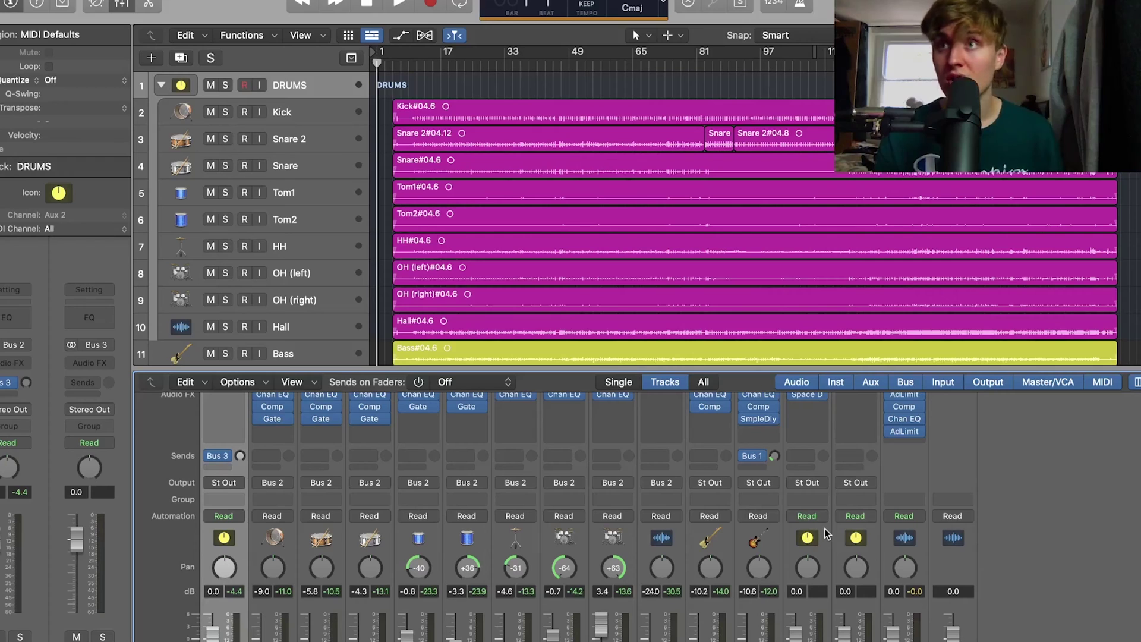
scroll(843, 541, "down", 5)
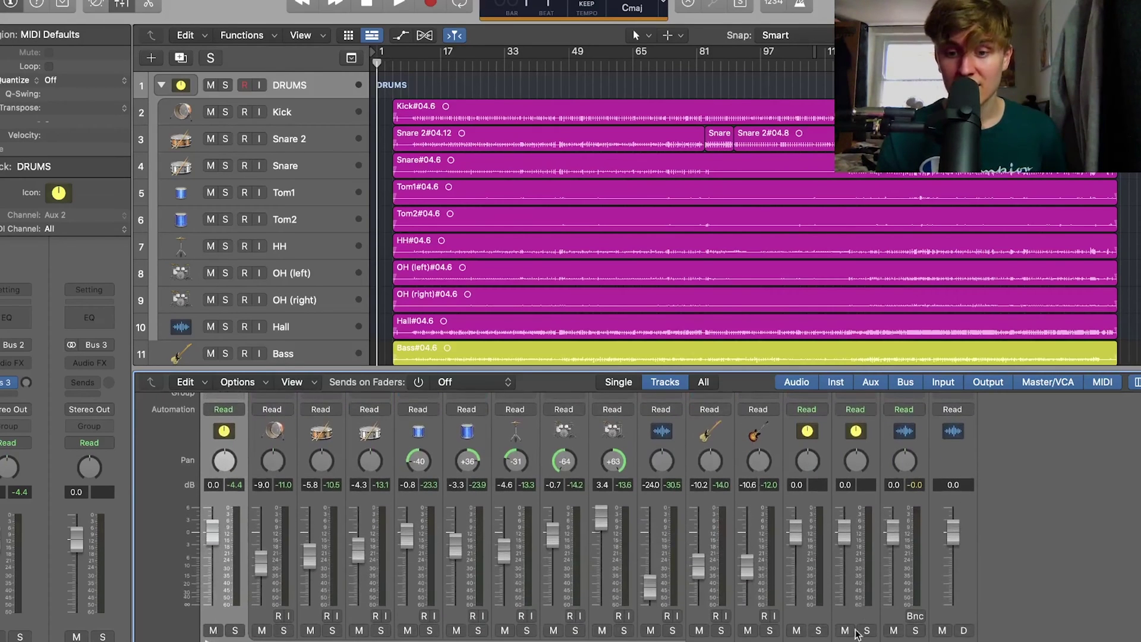
left_click(857, 624)
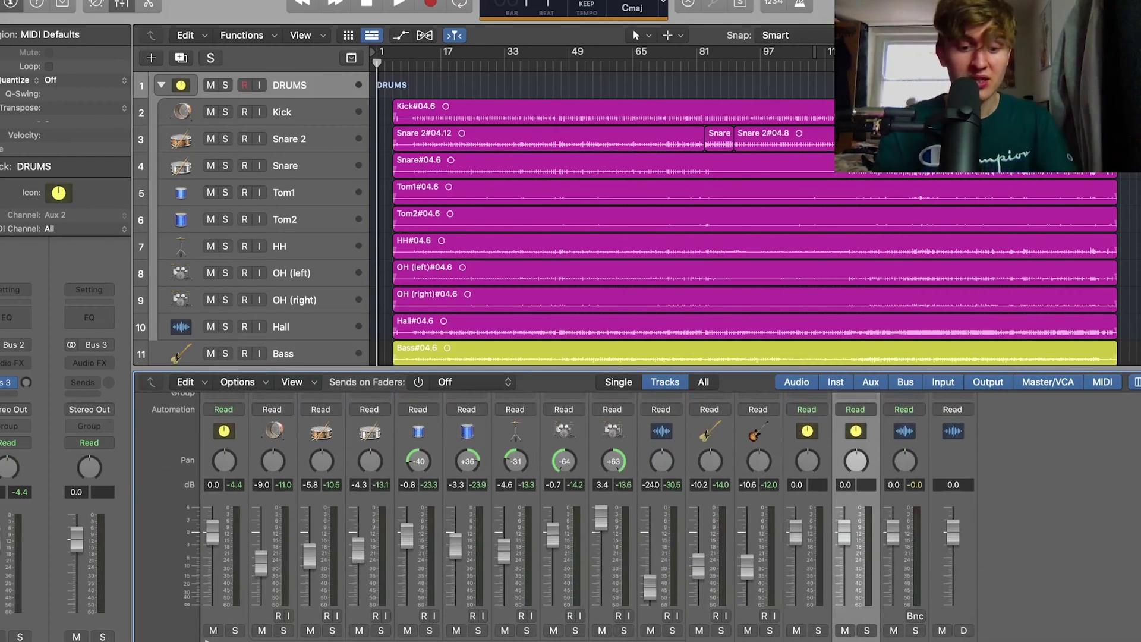
scroll(1082, 591, "up", 5)
left_click(855, 459)
mouse_move(911, 493)
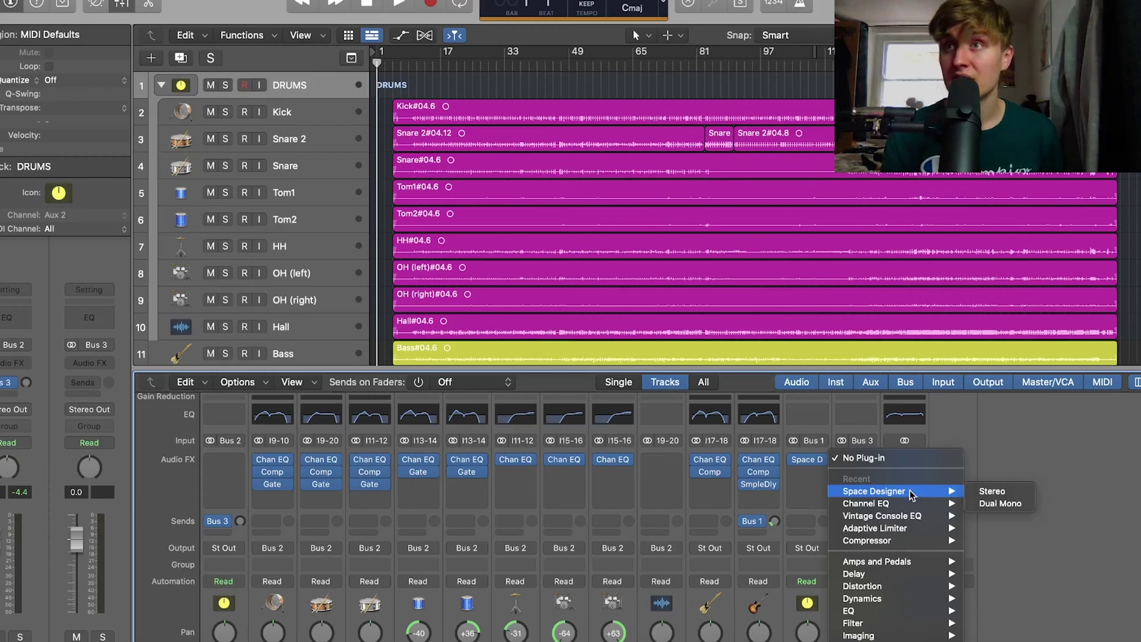
Insert a stereo Space Designer on the Bus 3 aux with wet set to 0.0 dB
left_click(998, 492)
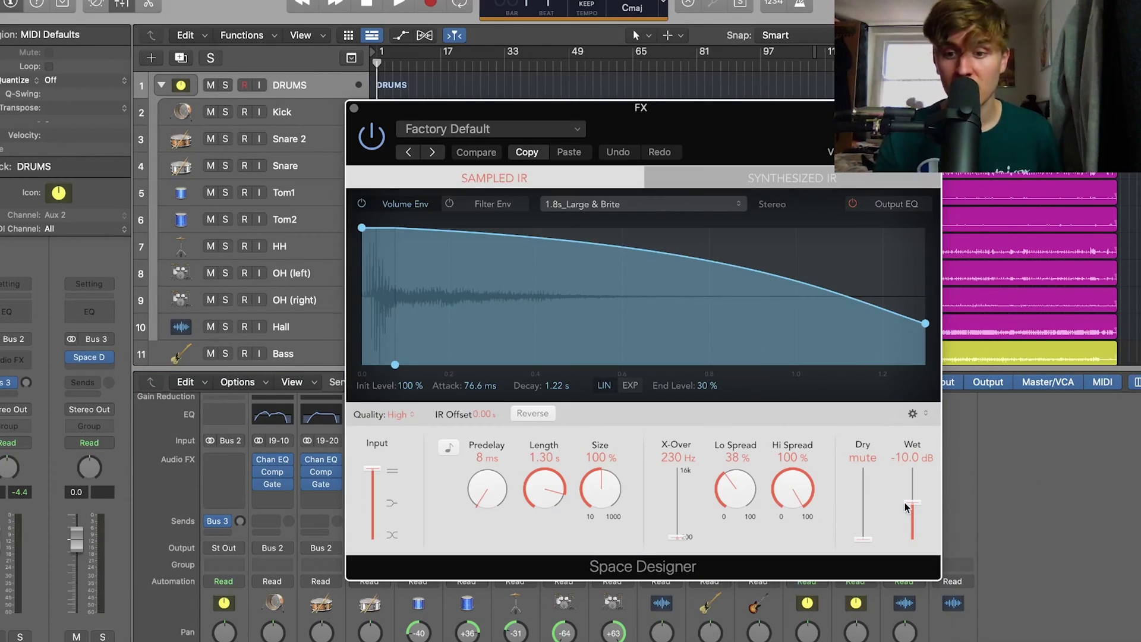
left_click_drag(912, 503, 909, 447)
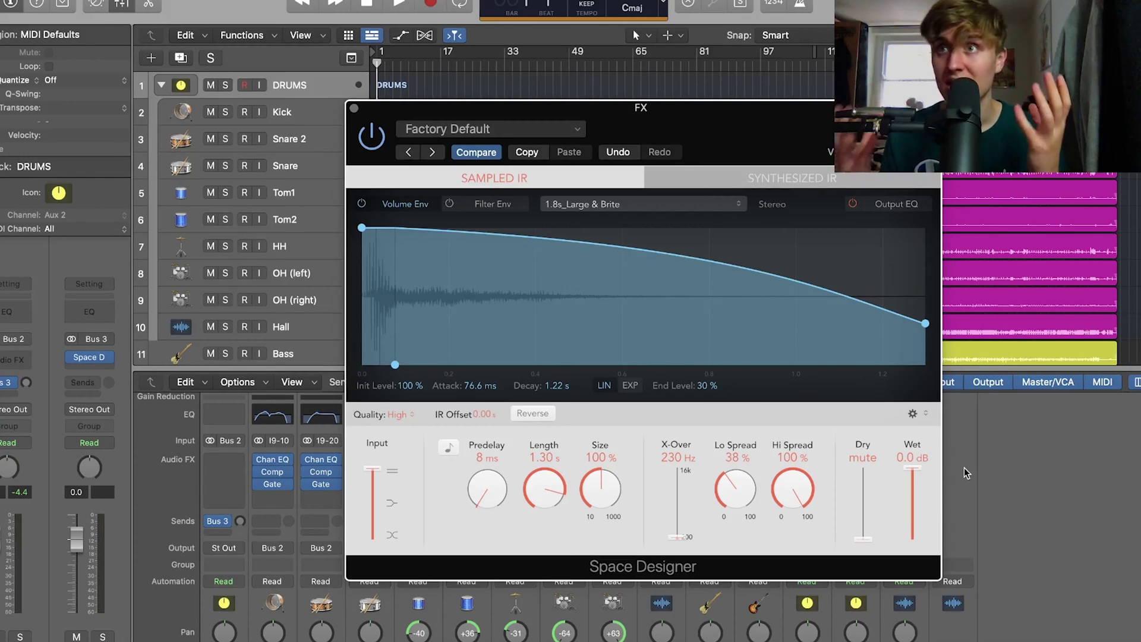
scroll(225, 490, "down", 5)
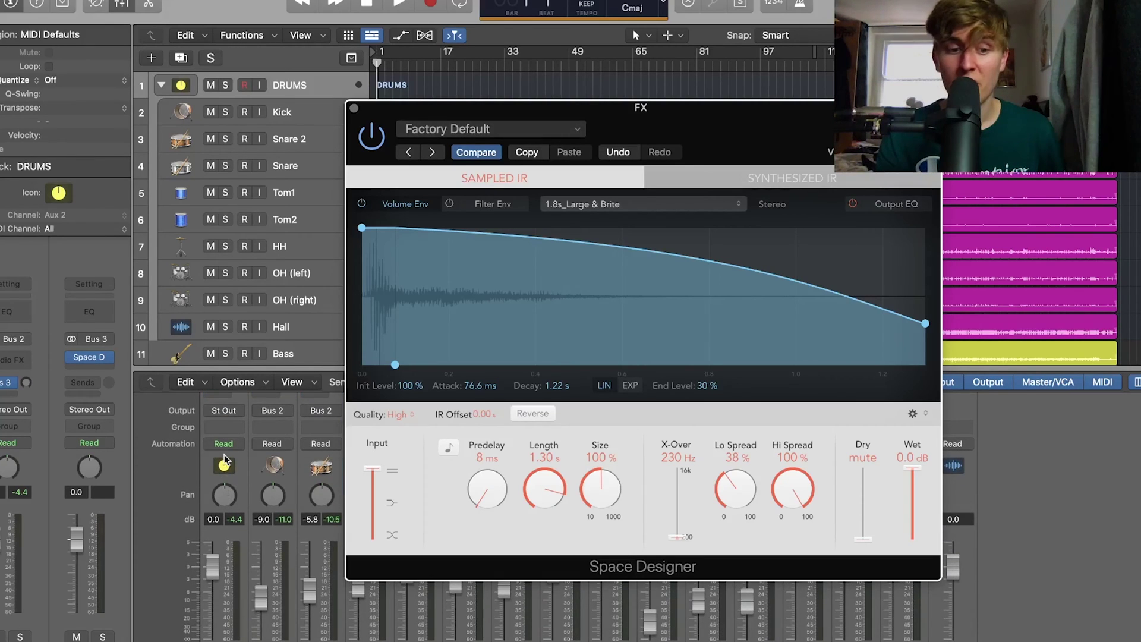
scroll(225, 462, "up", 5)
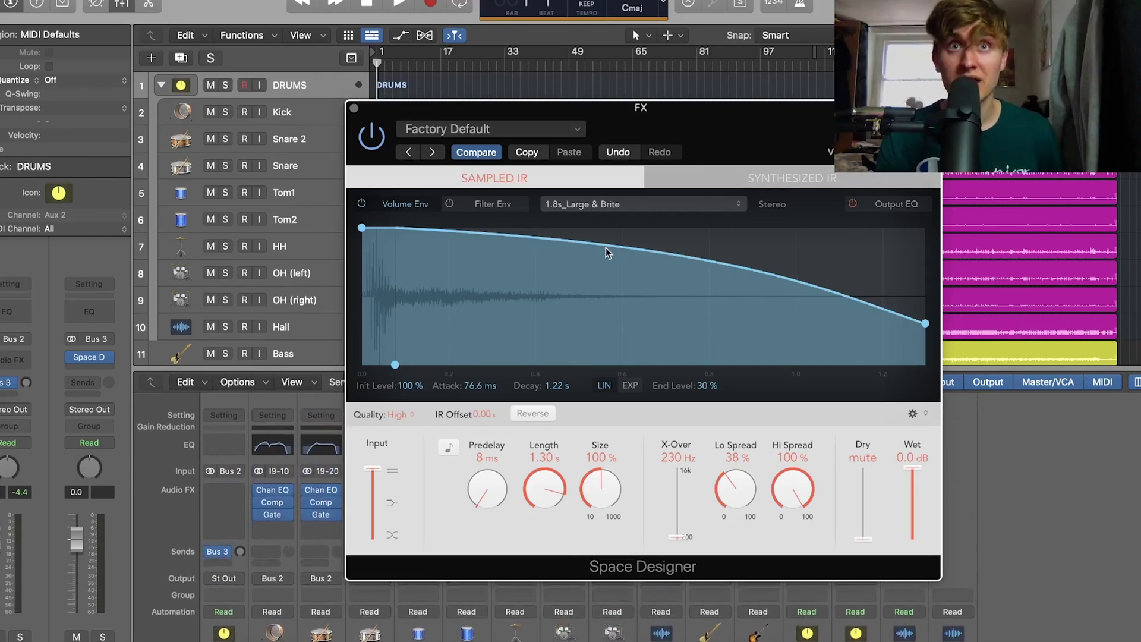
Load the Medium Spaces > Halls reverb preset and close the Space Designer window
left_click(548, 129)
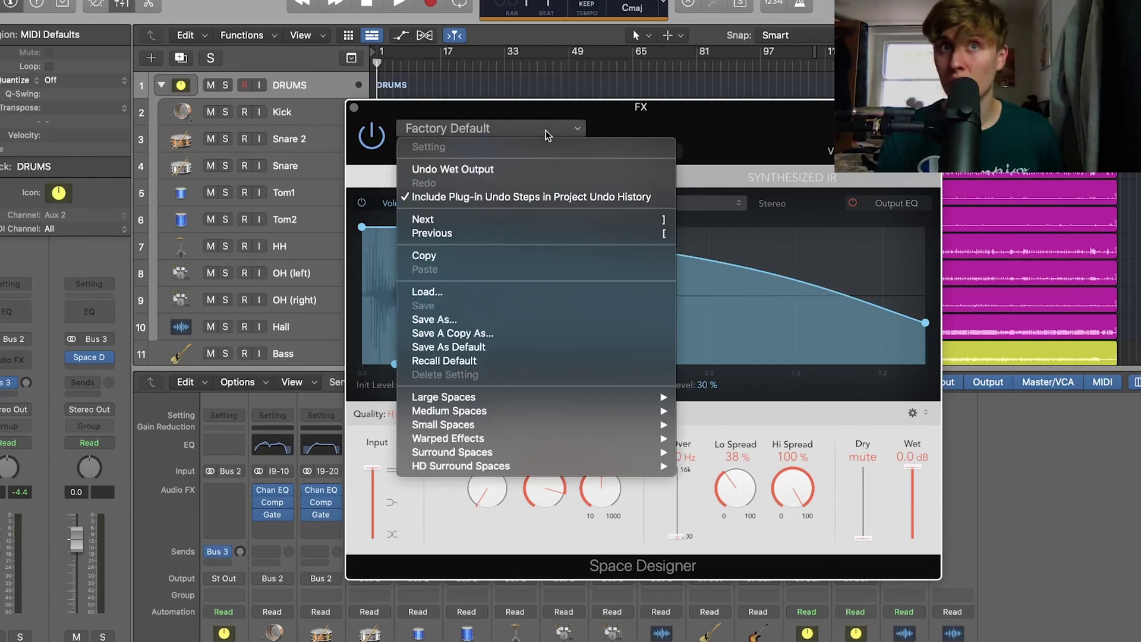
mouse_move(535, 411)
mouse_move(713, 422)
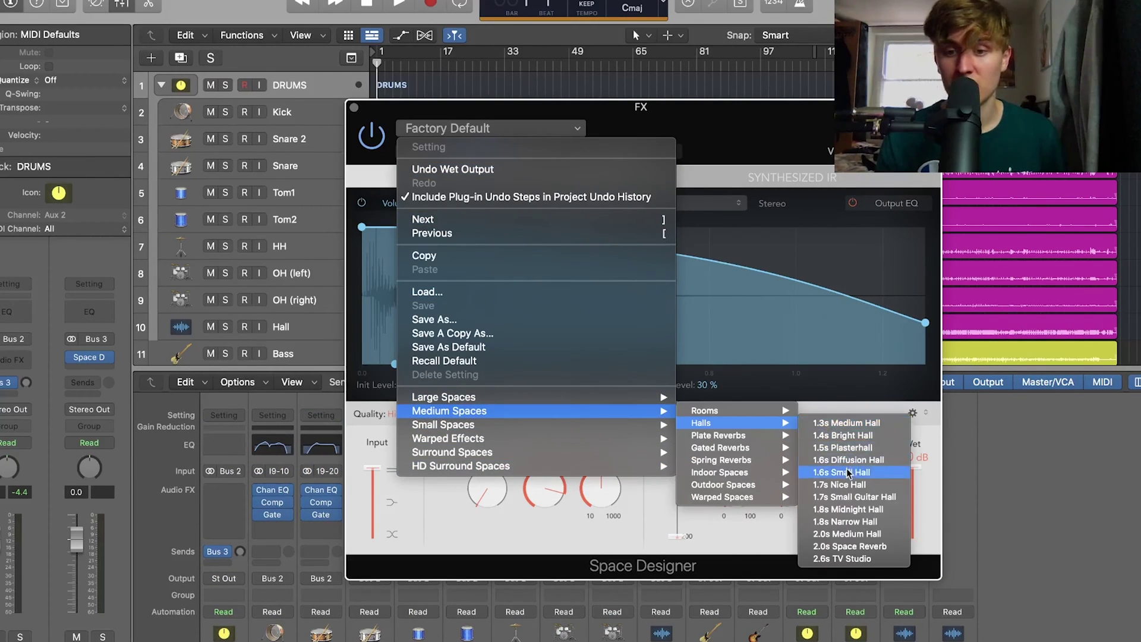
left_click(848, 485)
key("super+w")
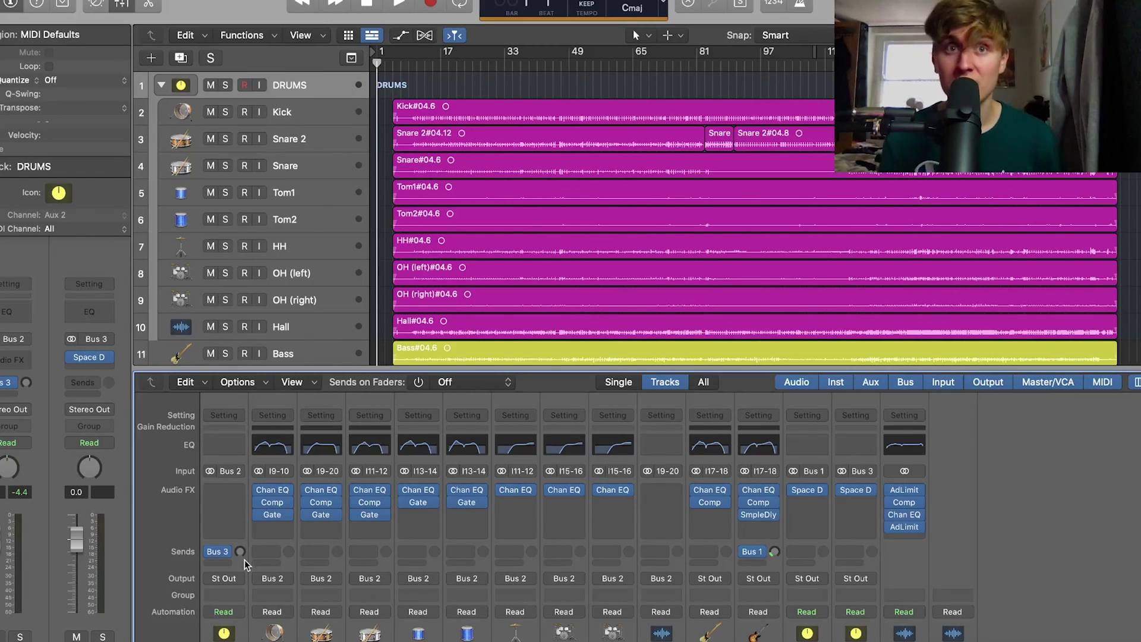
Raise the DRUMS send to Bus 3 and audition the soloed DRUMS track
left_click_drag(229, 469, 229, 448)
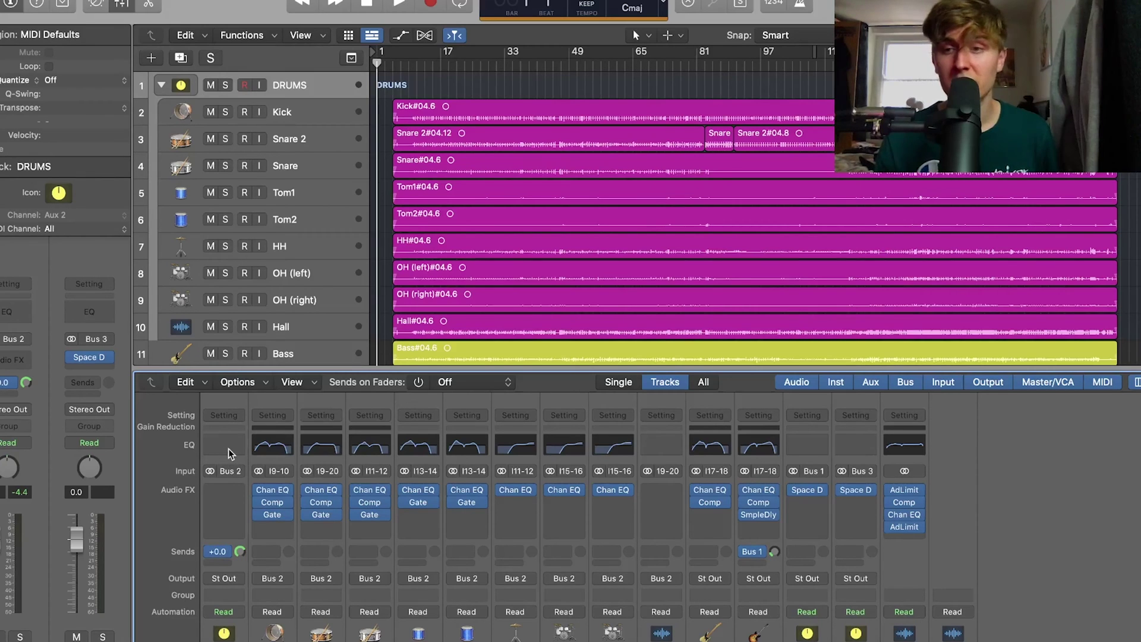
key("space")
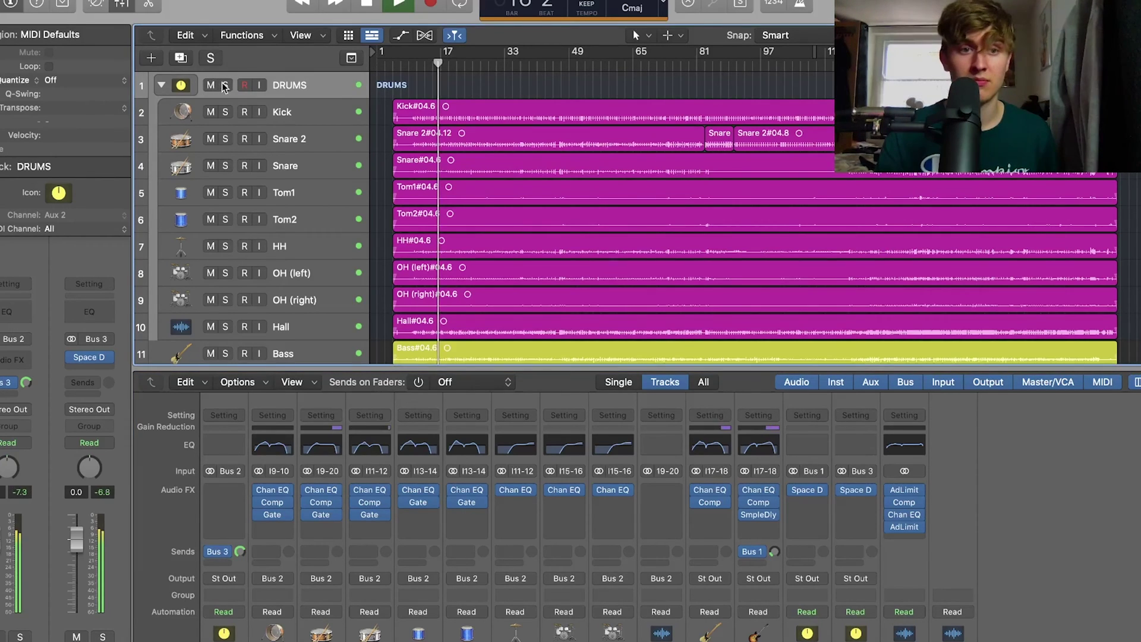
left_click(224, 86)
key("space")
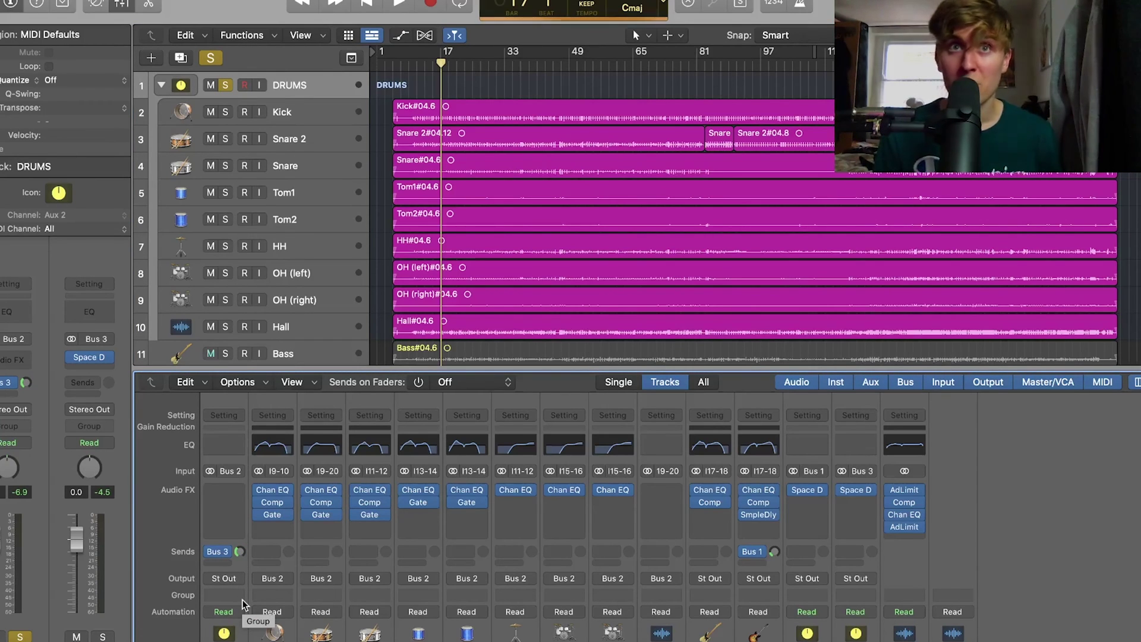
key("space")
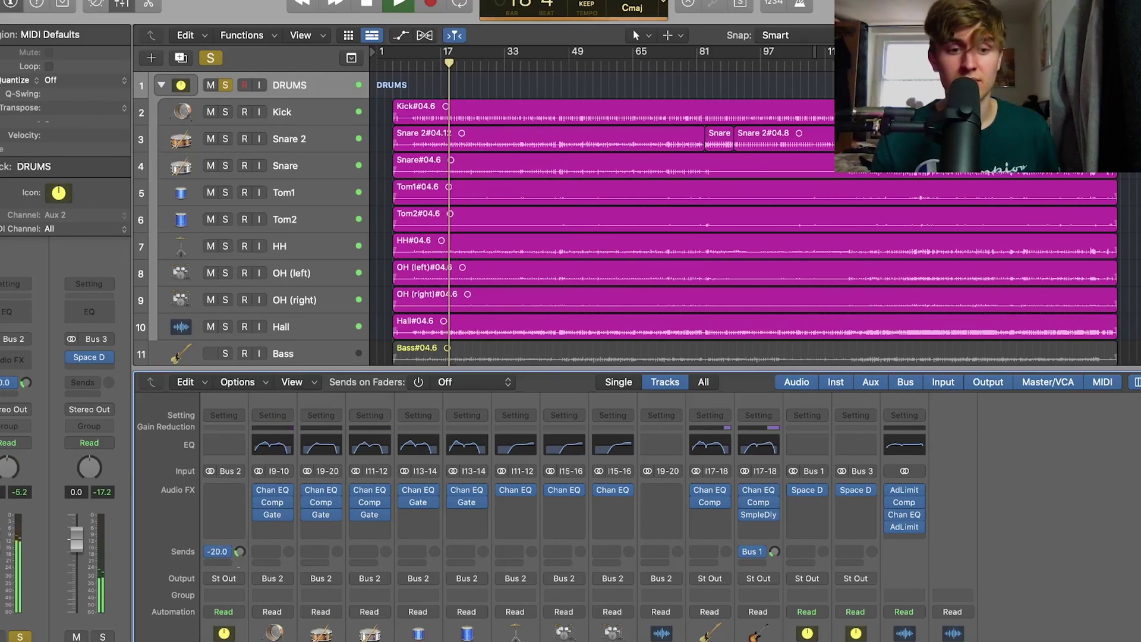
key("space")
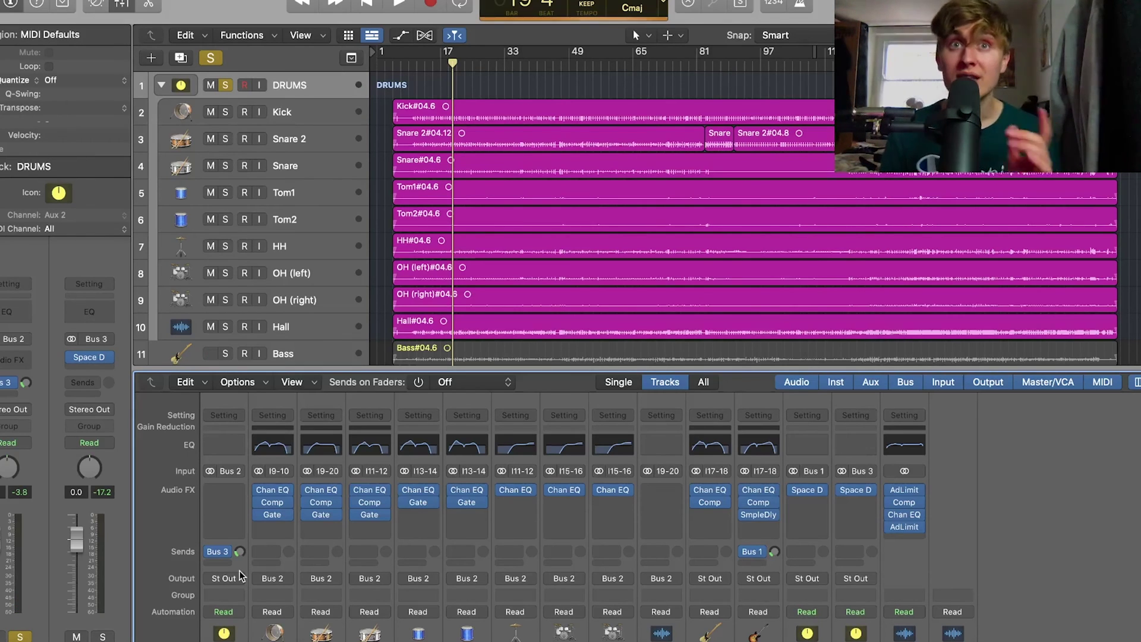
Solo the Bus 3 reverb aux and play the song to hear the reverb alone
scroll(240, 571, "down", 4)
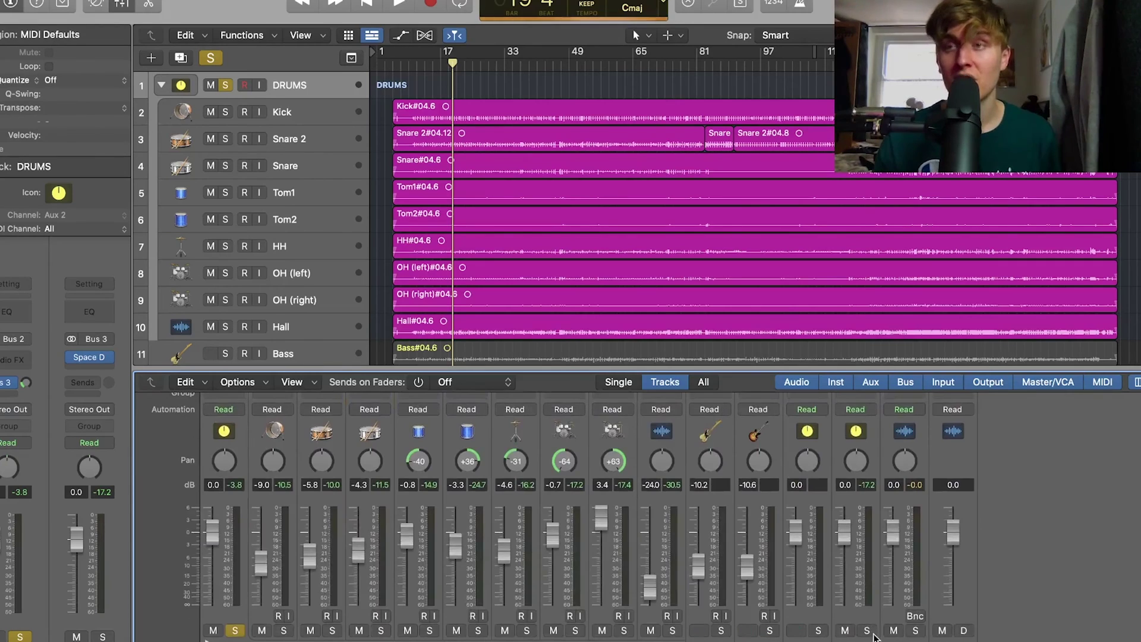
left_click(867, 630)
key("space")
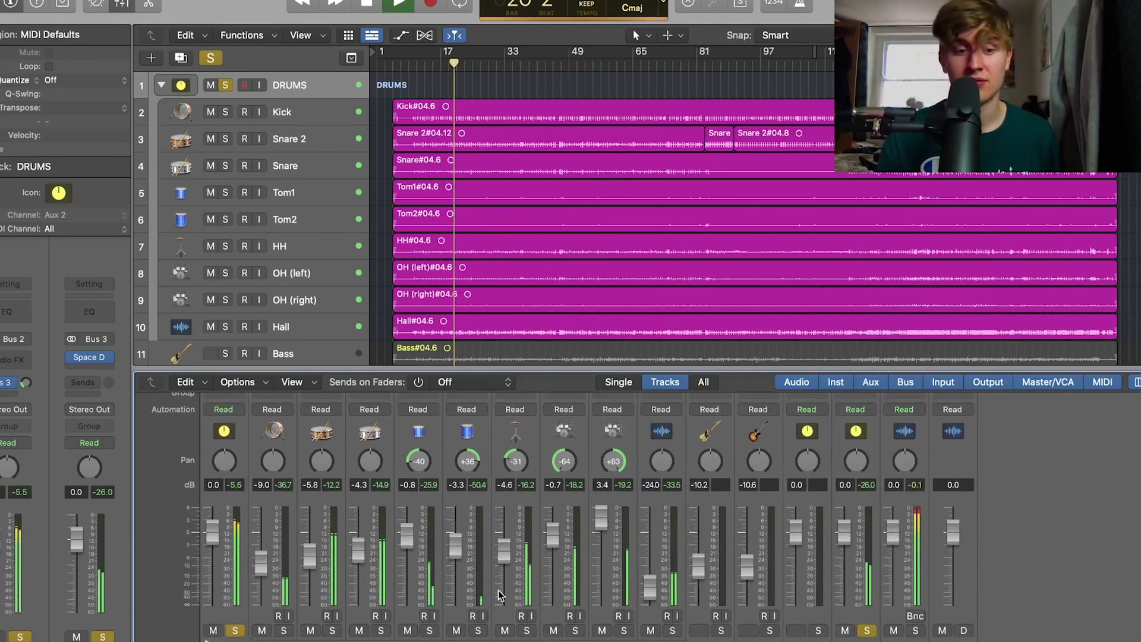
scroll(823, 554, "up", 1)
scroll(823, 554, "up", 6)
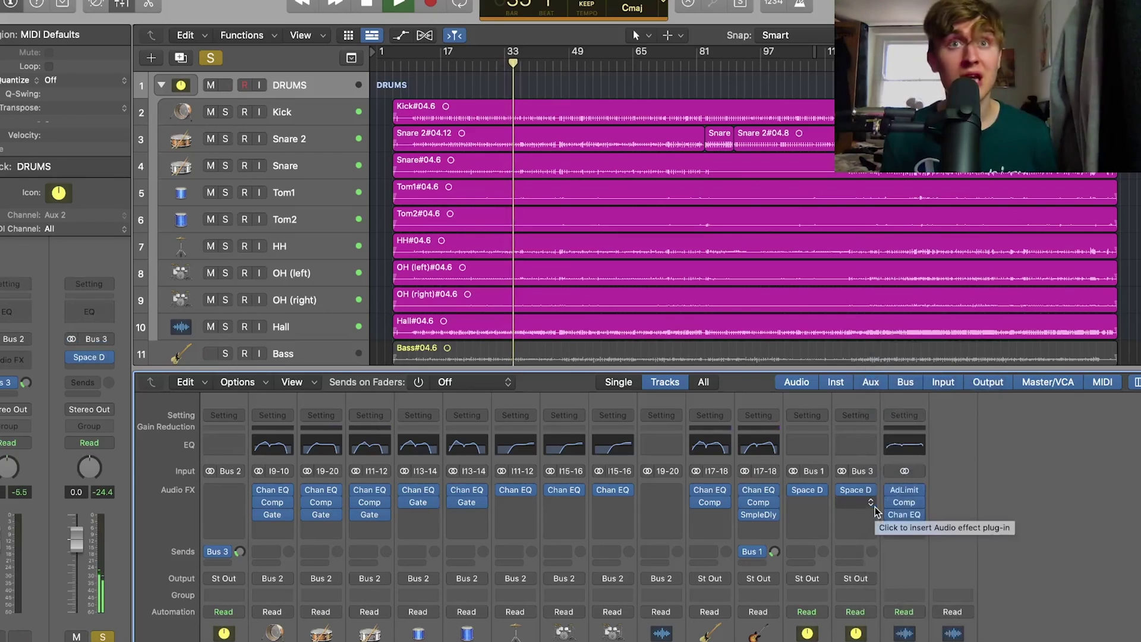
Add a Channel EQ after Space Designer with low cut at 242 Hz and high cut near 4240 Hz
left_click(869, 447)
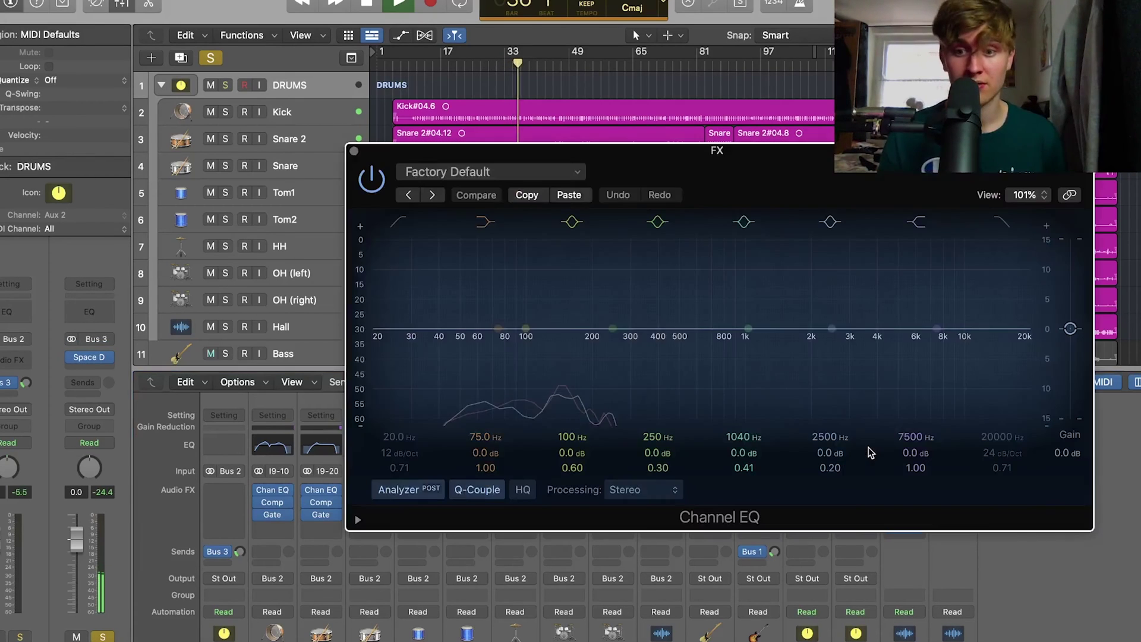
left_click(397, 223)
left_click_drag(394, 293, 629, 311)
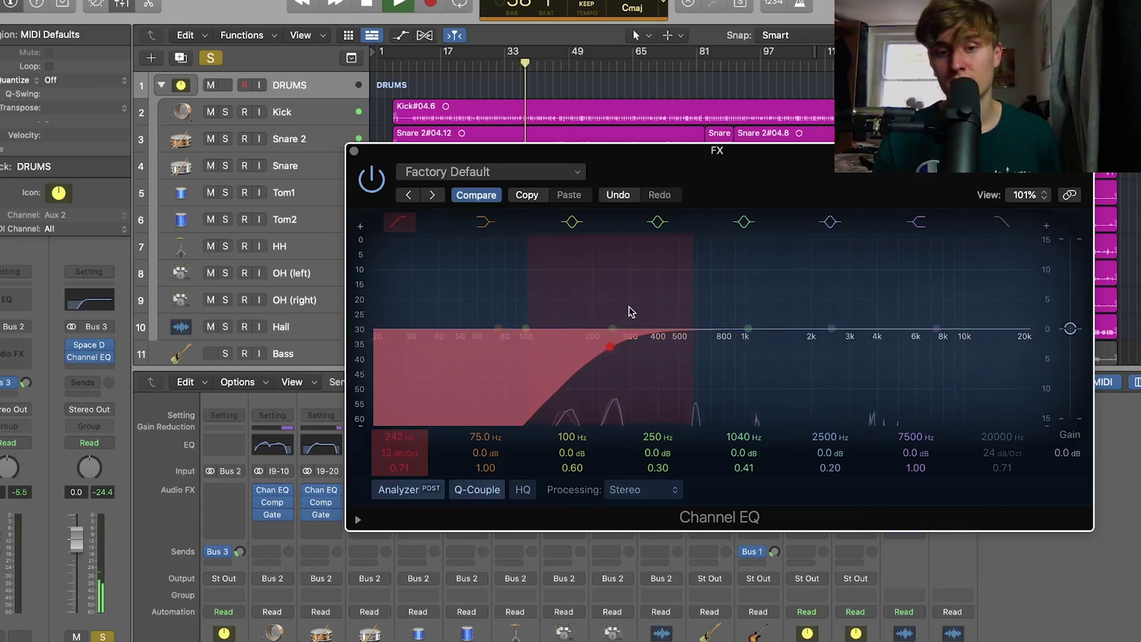
left_click(1002, 222)
left_click_drag(1000, 238, 856, 330)
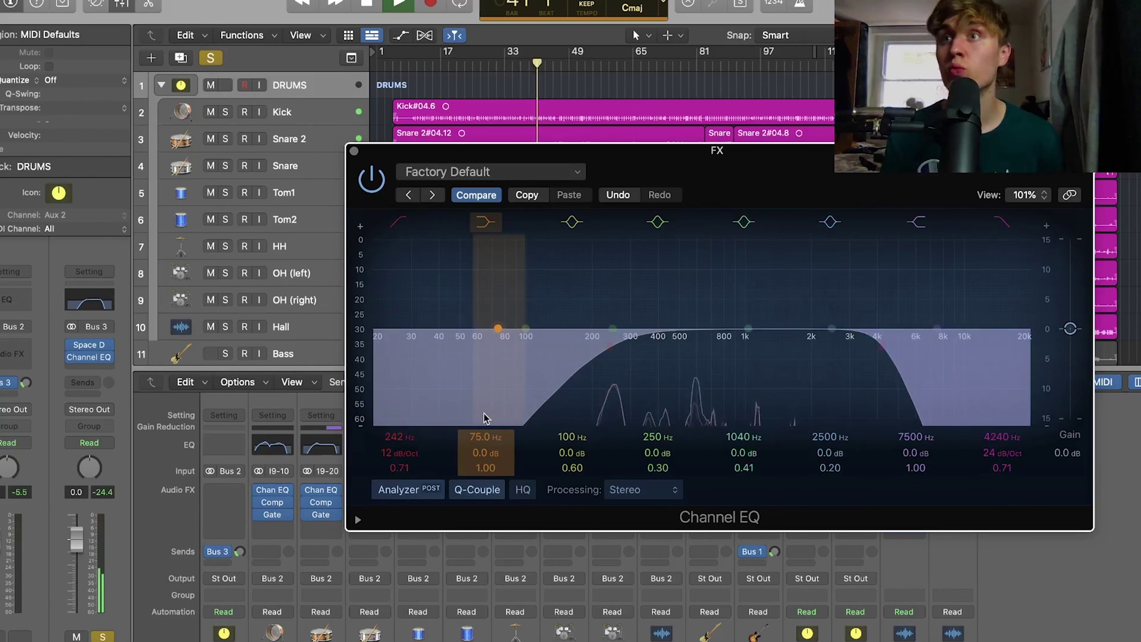
left_click(354, 152)
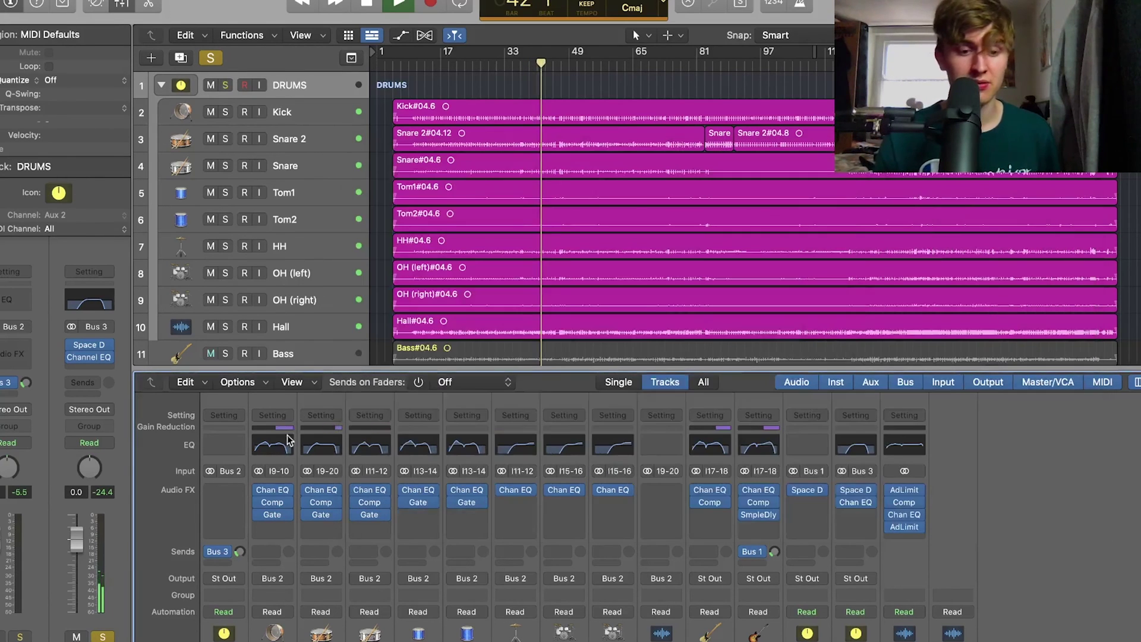
Clear all solos and stop playback
scroll(779, 594, "down", 5)
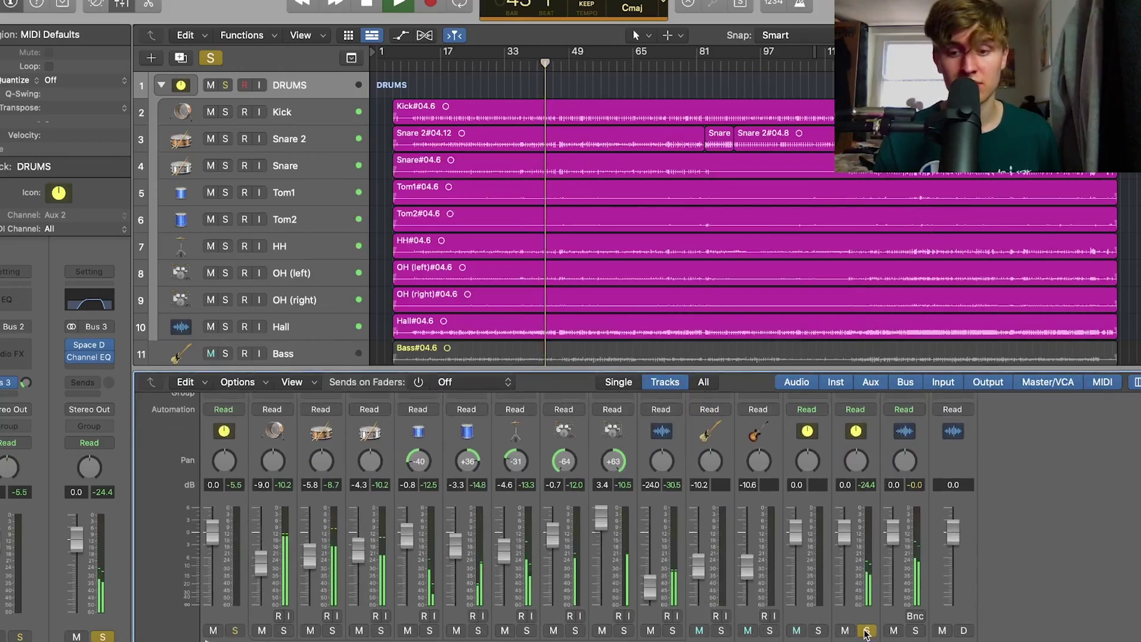
key("ctrl+alt+super+s")
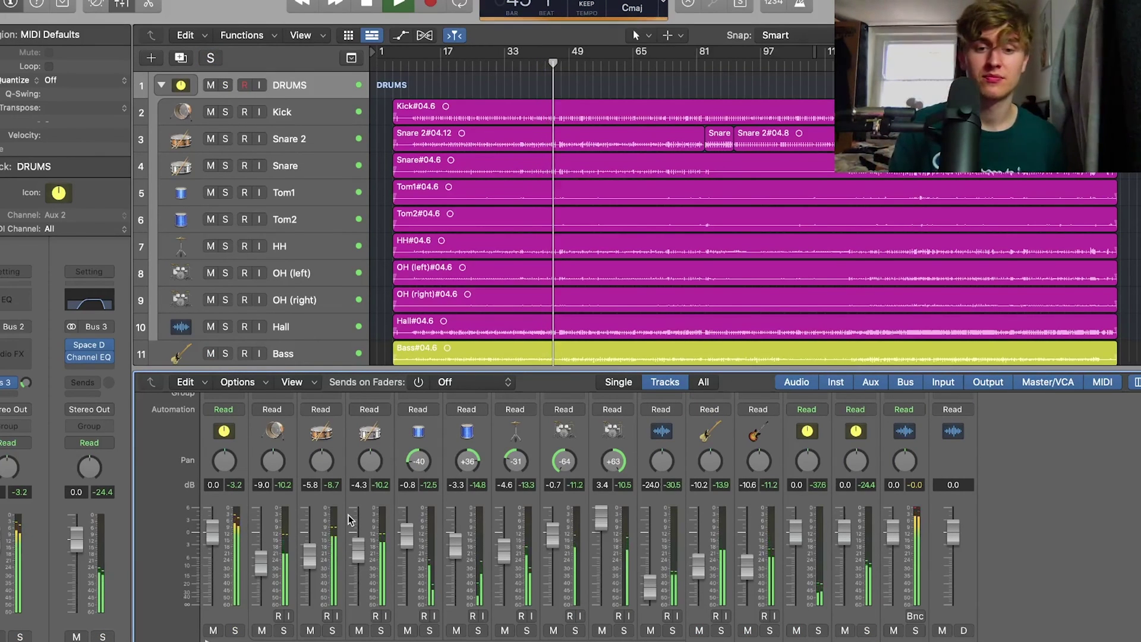
key("space")
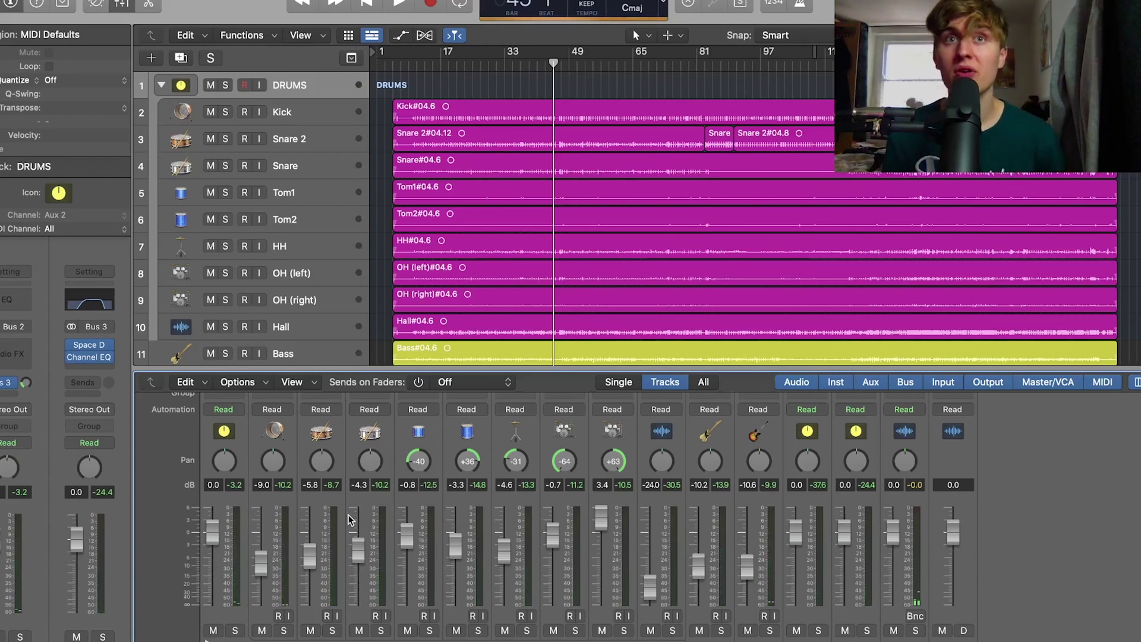
scroll(533, 562, "up", 1)
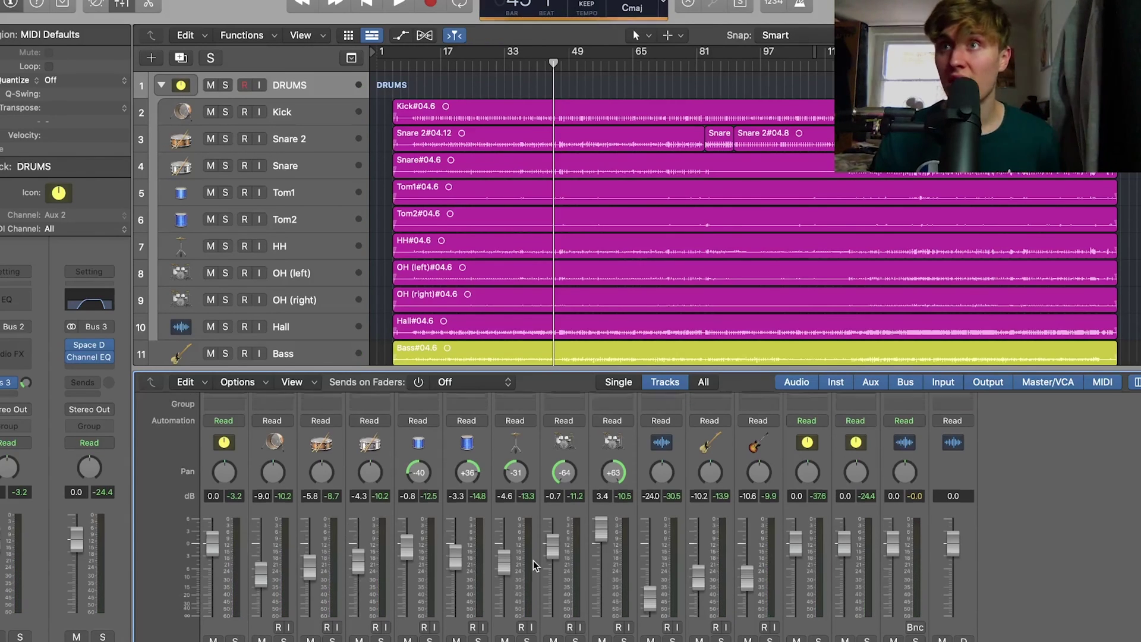
scroll(534, 561, "up", 6)
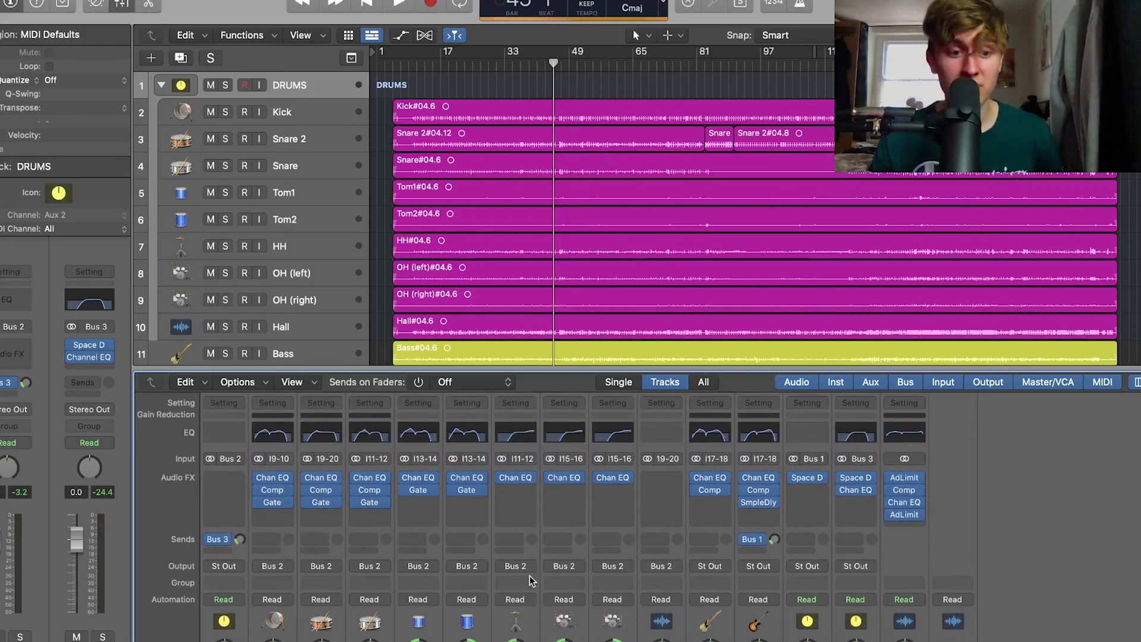
Add a Bus 3 reverb send to the I17-18 channel alongside its Bus 1 send
scroll(516, 526, "down", 2)
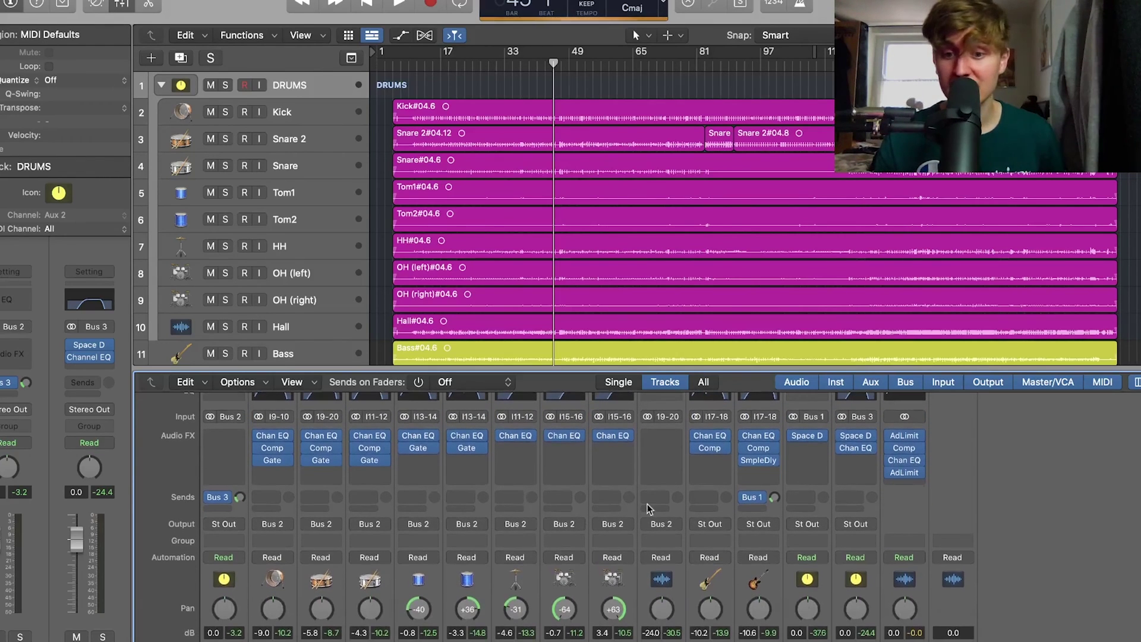
left_click(754, 504)
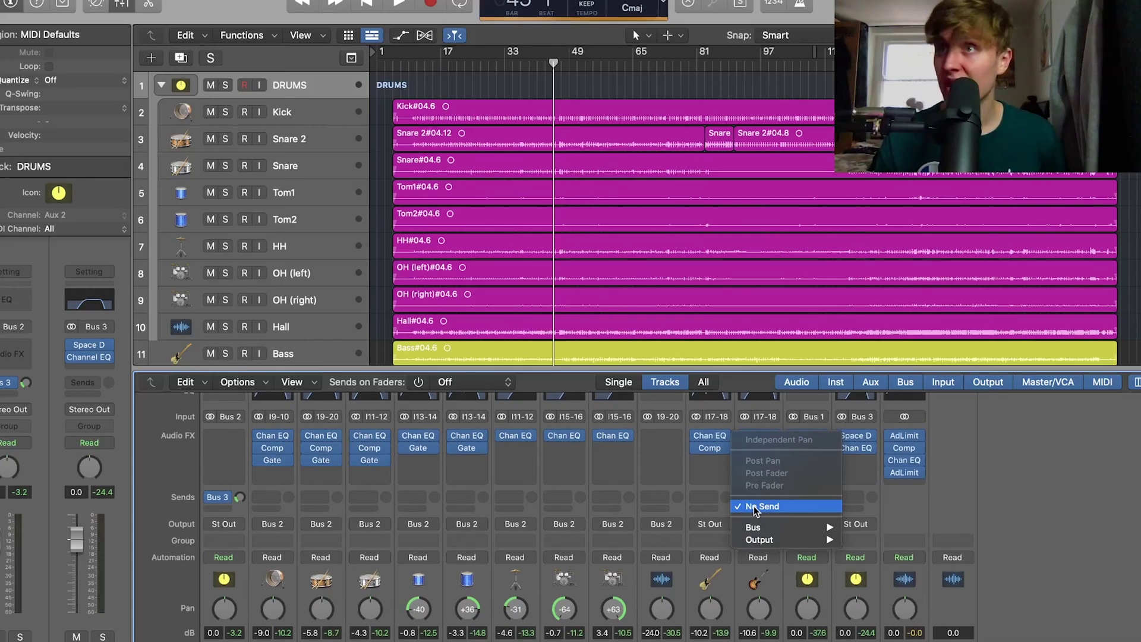
mouse_move(784, 527)
left_click(882, 205)
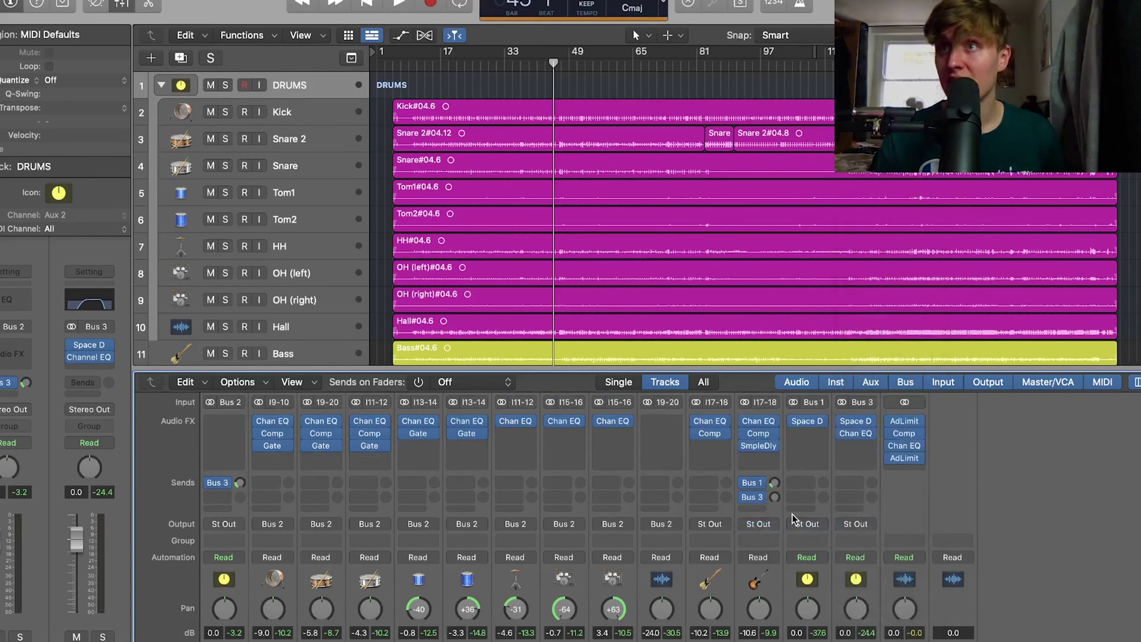
Adjust the I17-18 reverb send level during playback, then stop and turn off global solo
scroll(793, 515, "down", 3)
key("space")
left_click_drag(774, 435, 775, 419)
left_click_drag(777, 378, 777, 374)
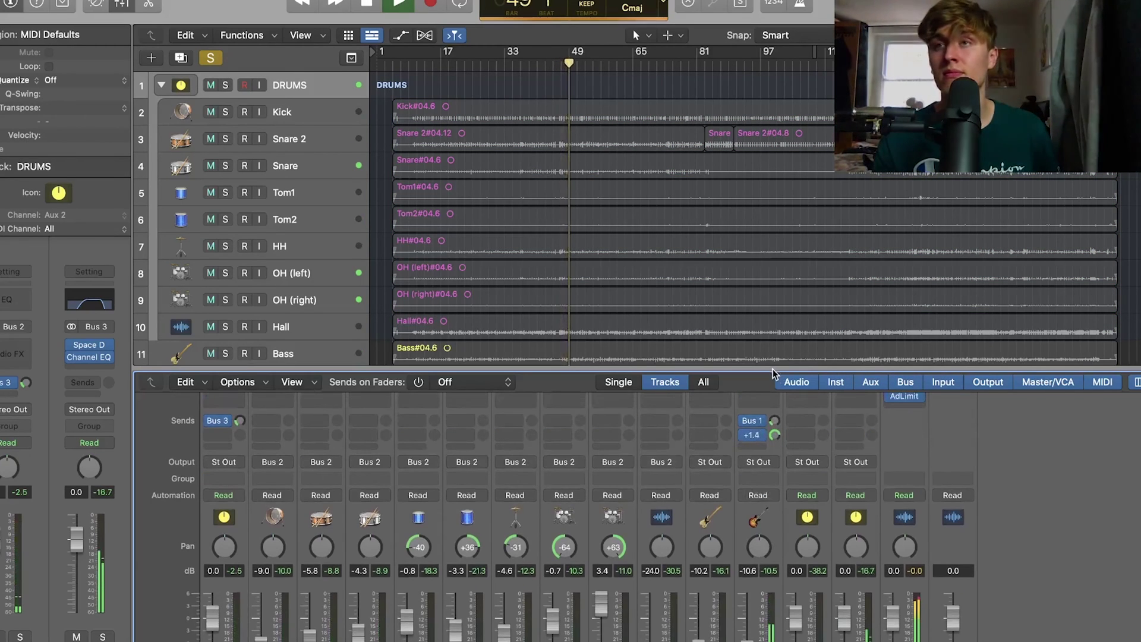
left_click_drag(774, 421, 777, 438)
key("space")
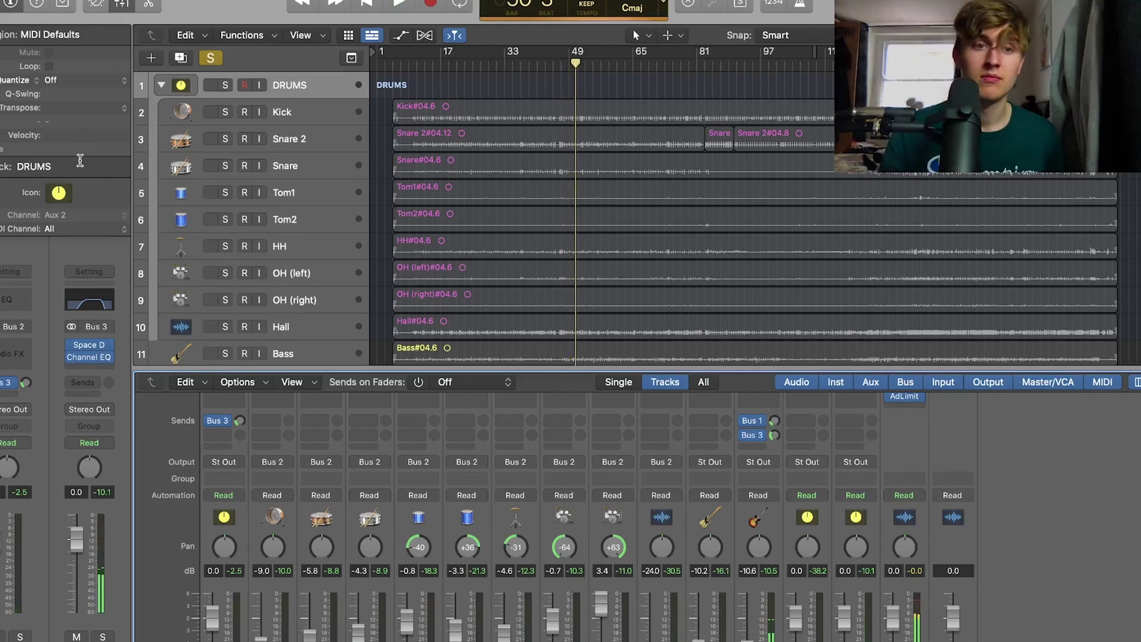
left_click(211, 58)
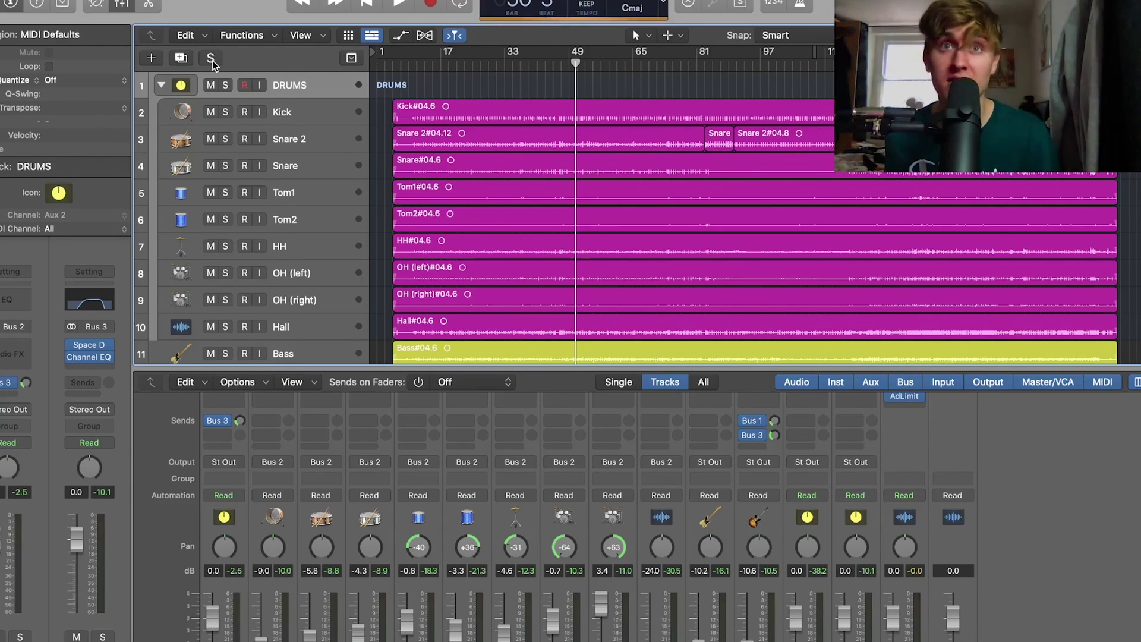
Solo the Bass track and start playback to hear the bass
scroll(967, 535, "up", 5)
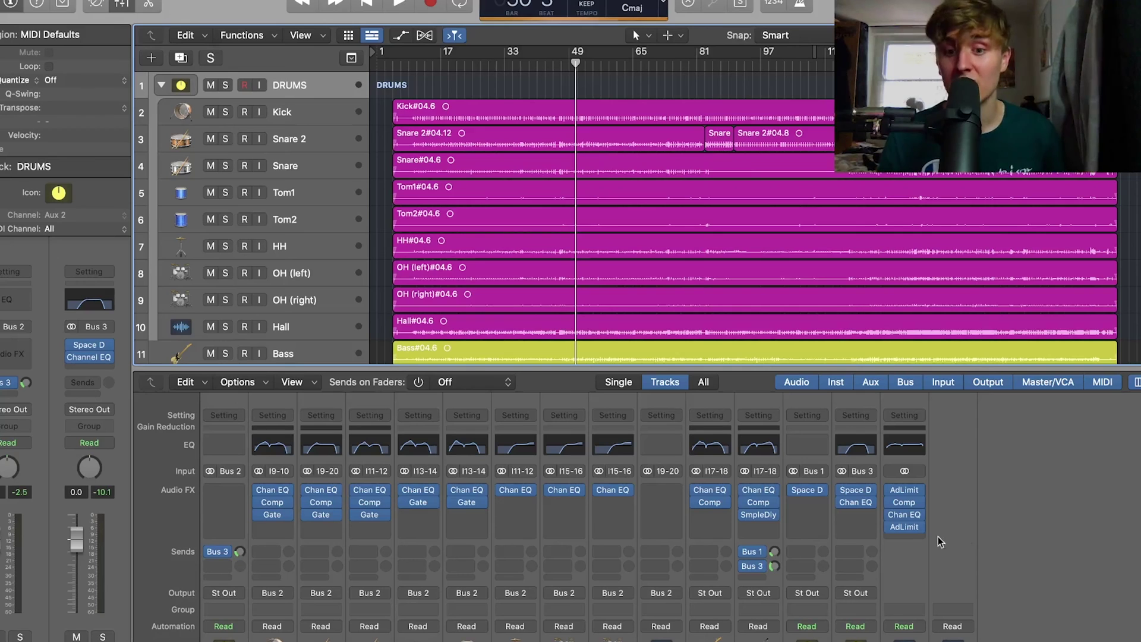
key("s")
key("space")
scroll(832, 511, "down", 5)
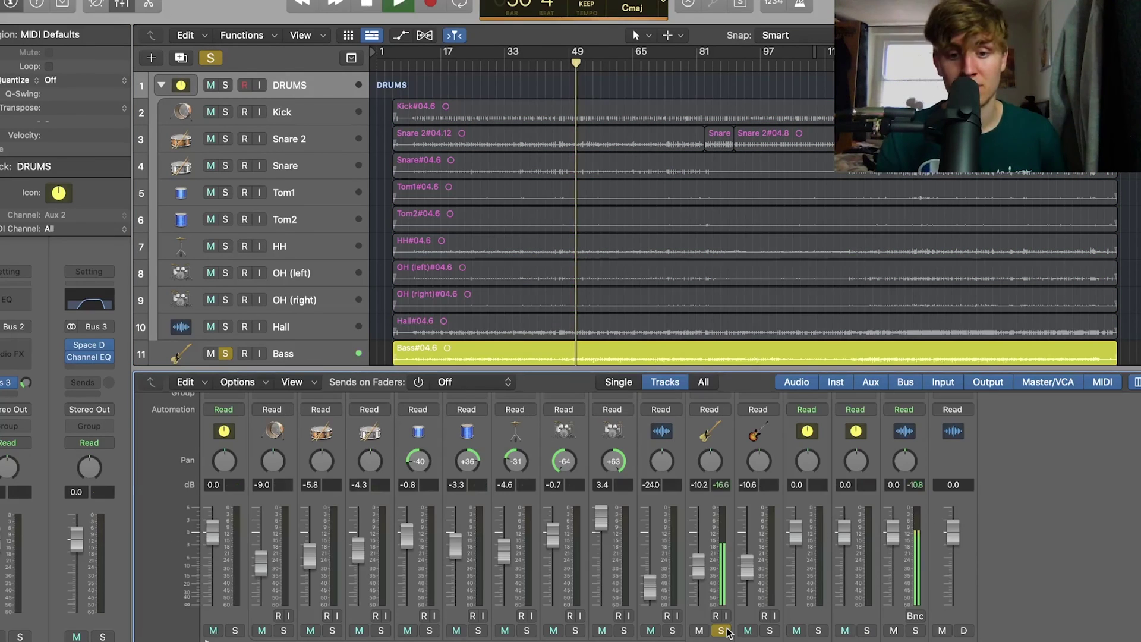
scroll(685, 519, "up", 5)
scroll(690, 523, "down", 1)
Send the bass channel to Bus 4 and select the new Bus 4 aux strip
left_click(708, 552)
mouse_move(711, 571)
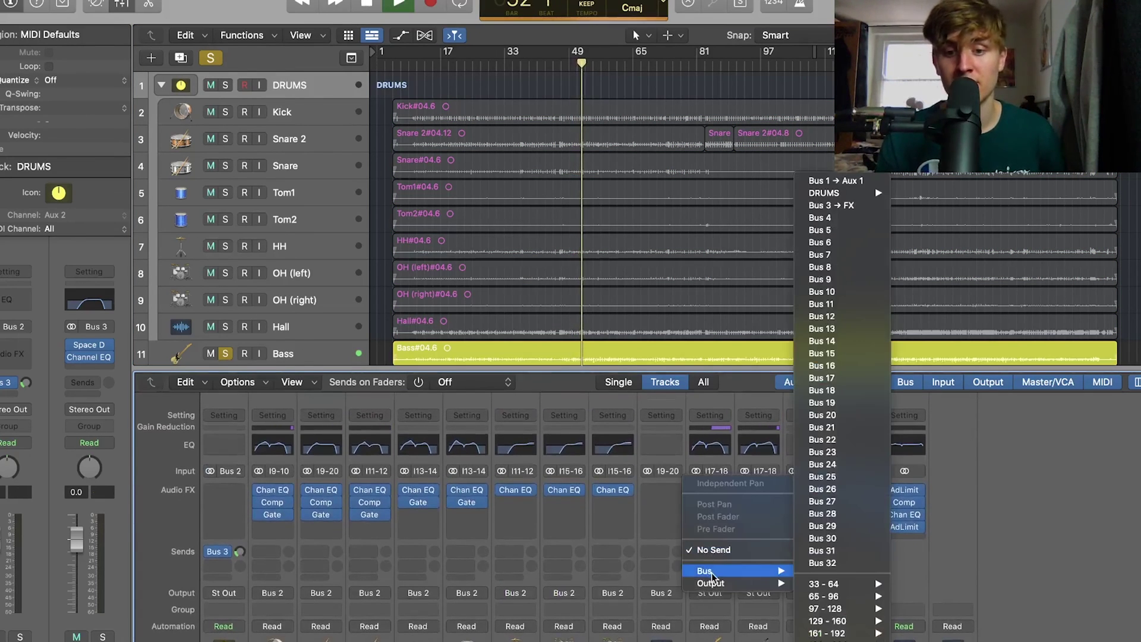
left_click(836, 217)
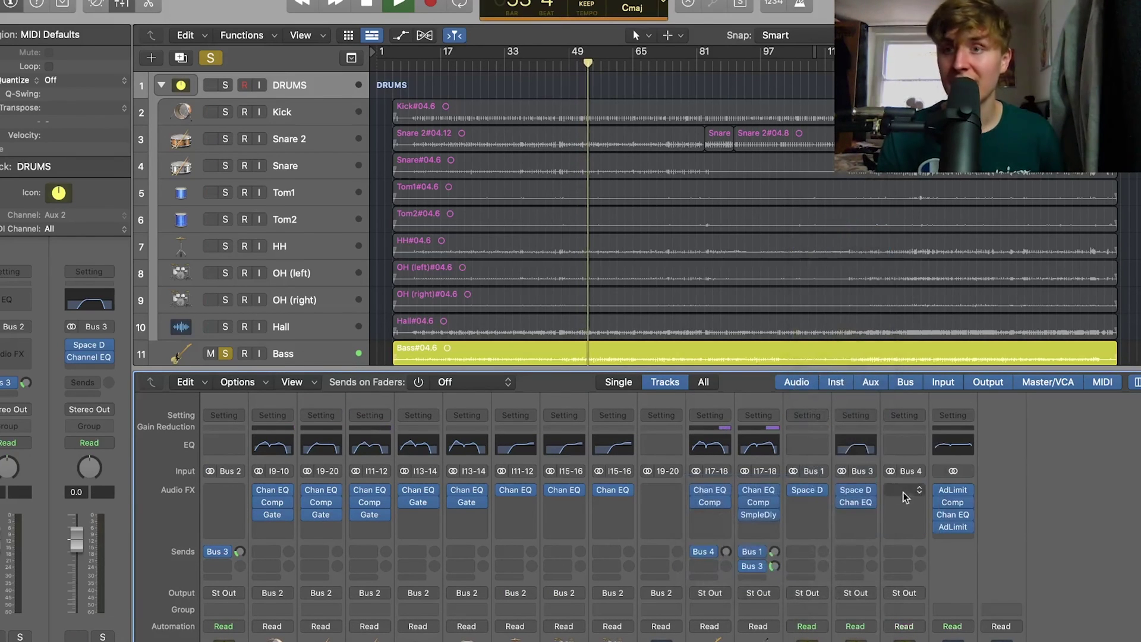
scroll(908, 507, "down", 1)
scroll(907, 507, "down", 5)
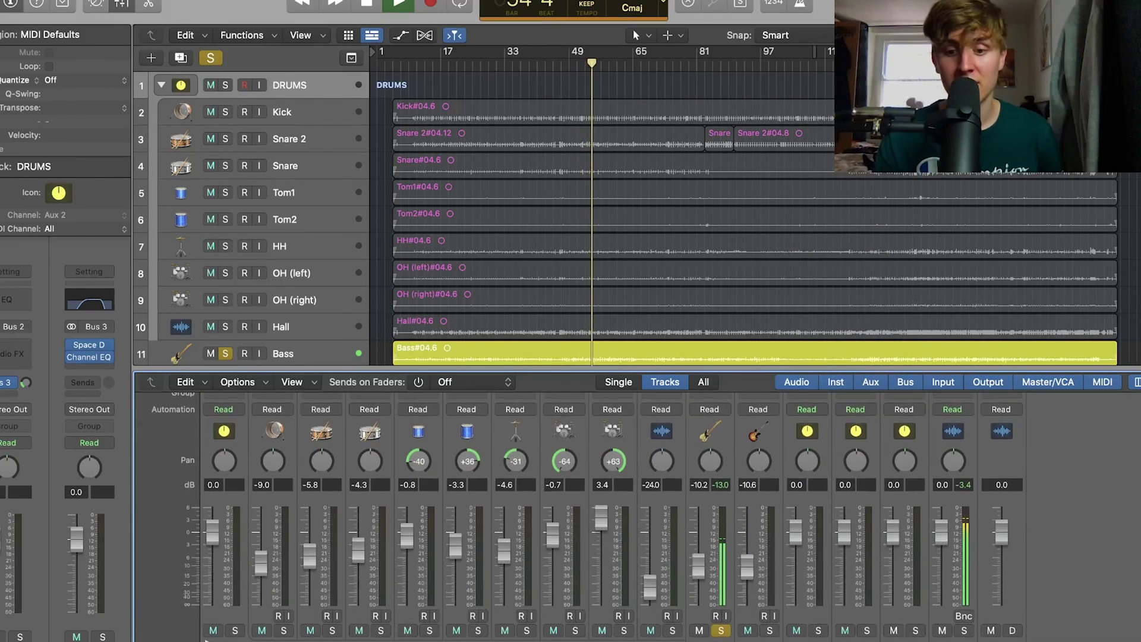
left_click(907, 507)
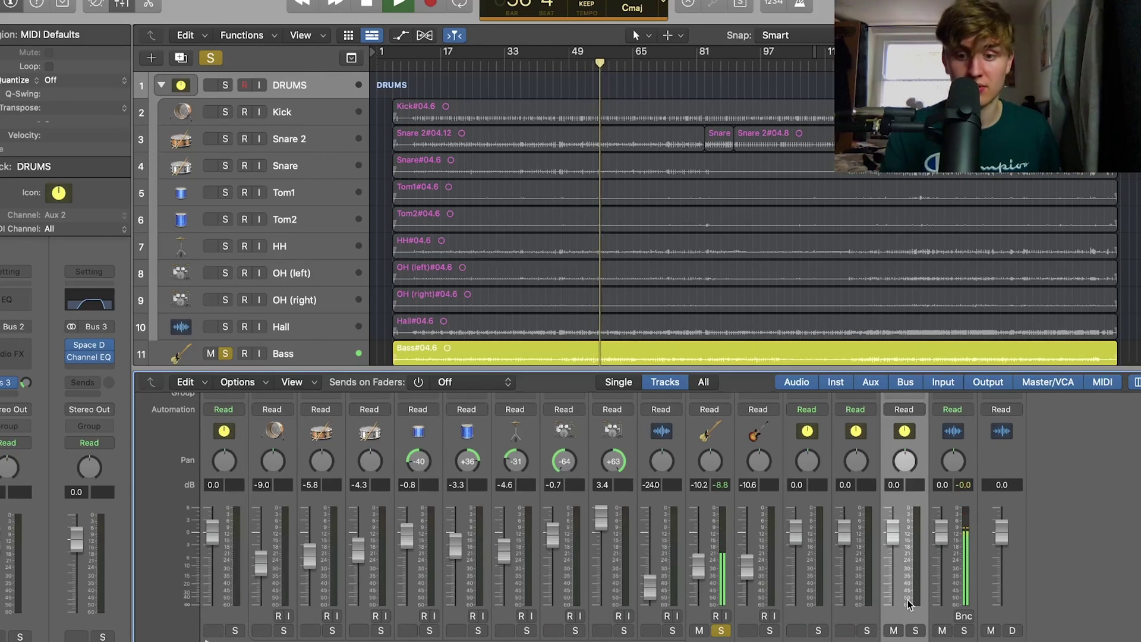
scroll(904, 561, "up", 6)
Insert a stereo Compressor on Bus 4 set to Classic VCA, ratio about 20:1, threshold -46 dB
left_click(900, 488)
mouse_move(935, 570)
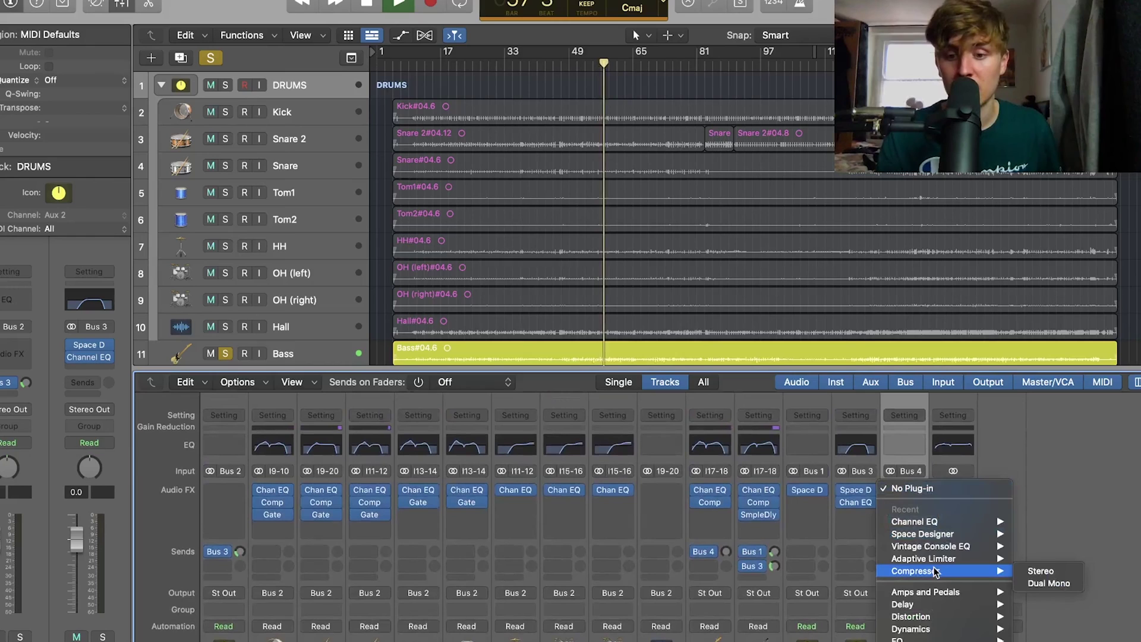
left_click(1052, 570)
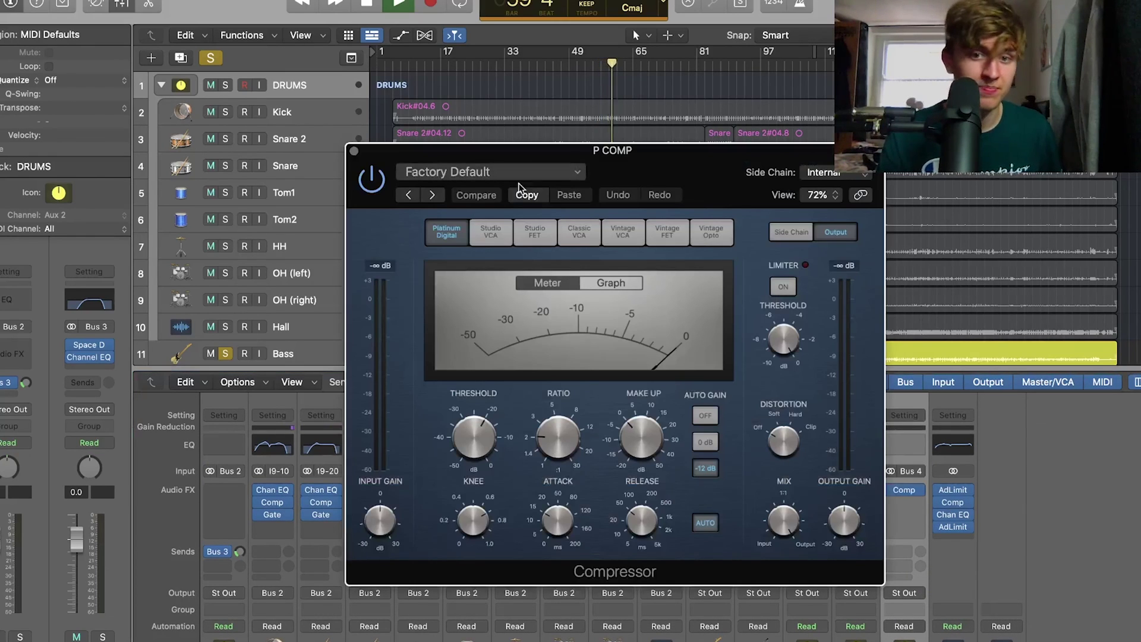
left_click(579, 232)
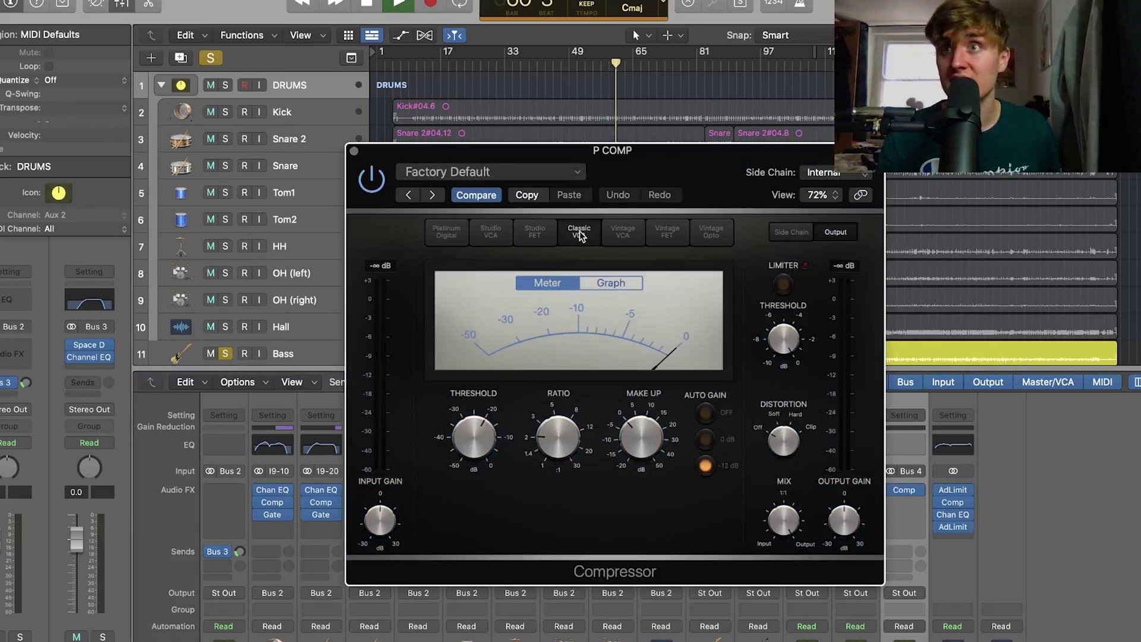
mouse_move(560, 451)
left_click_drag(560, 451, 540, 338)
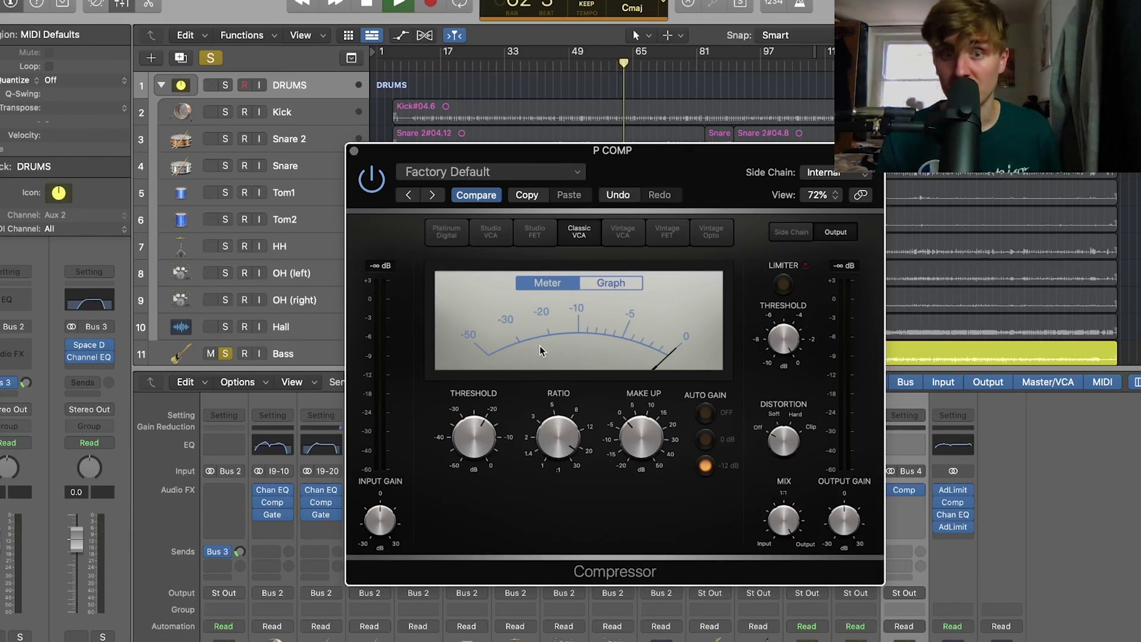
left_click_drag(474, 437, 478, 510)
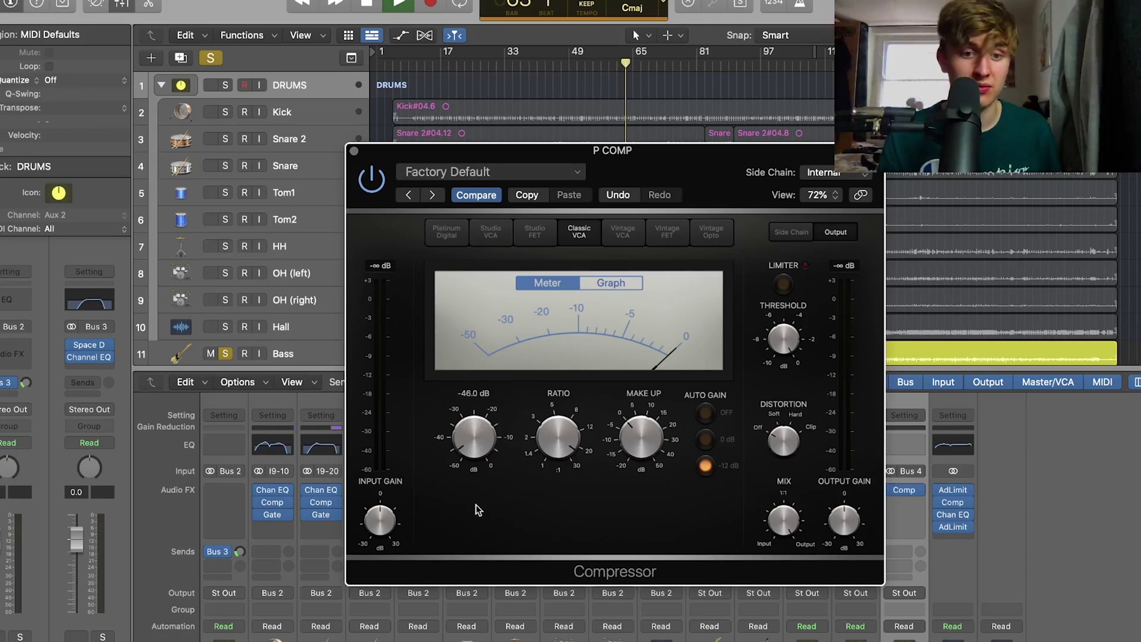
left_click(354, 151)
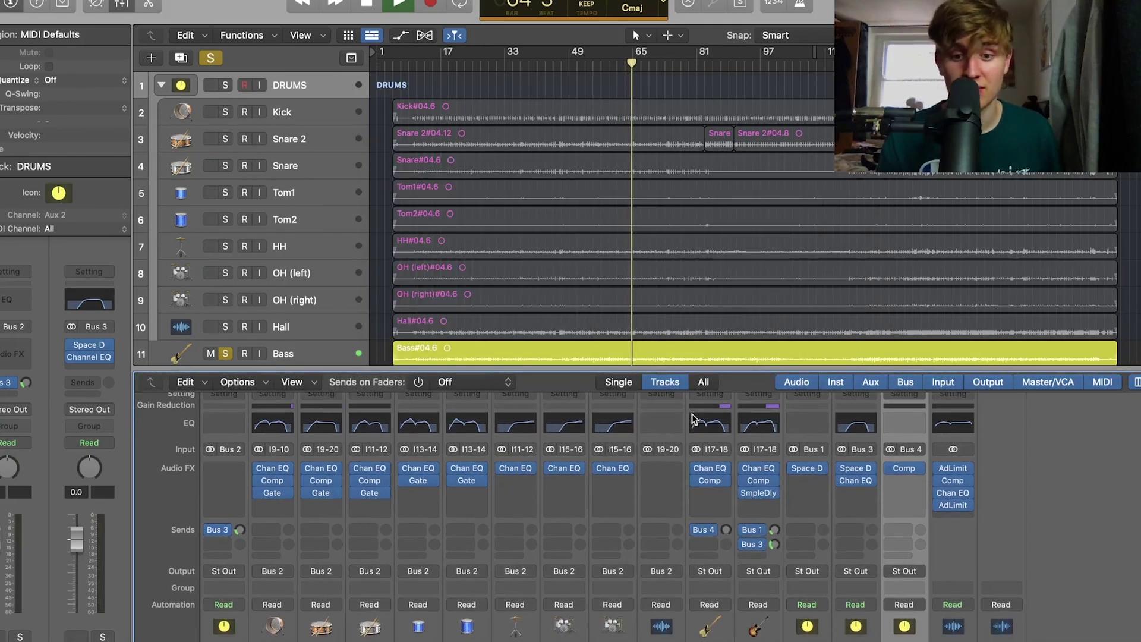
scroll(692, 413, "down", 5)
key("s")
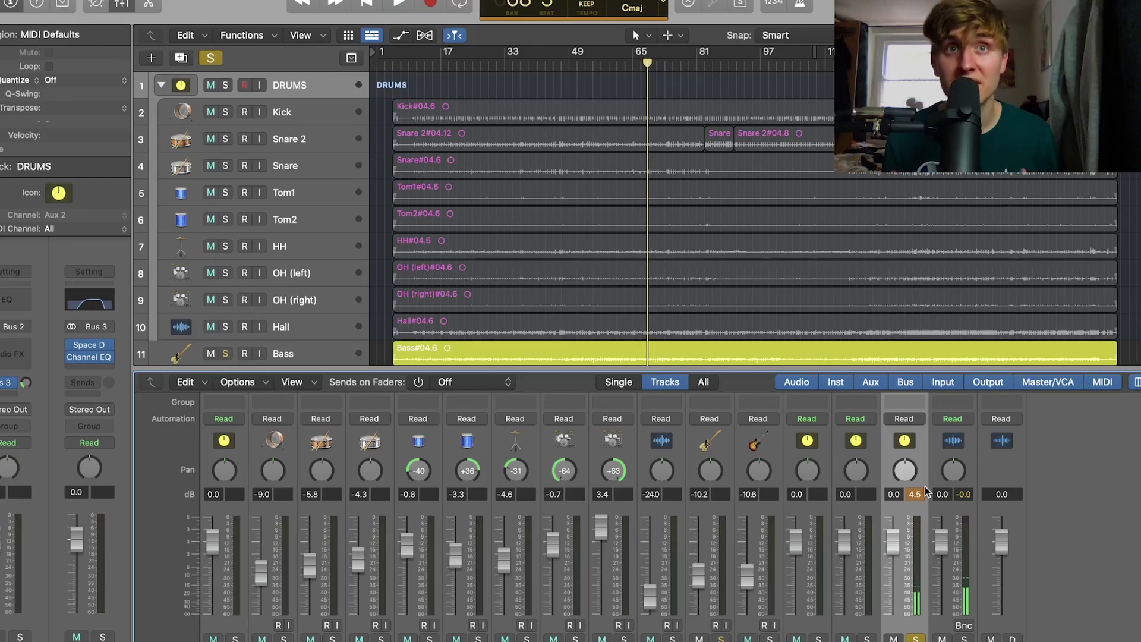
scroll(718, 634, "down", 1)
left_click(719, 631)
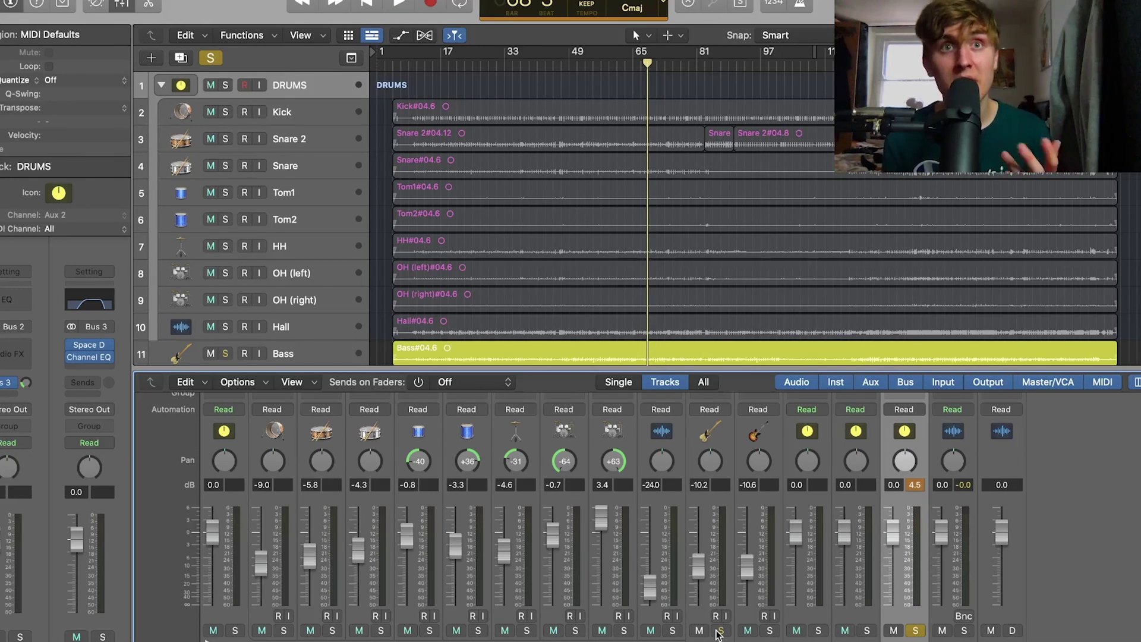
key("space")
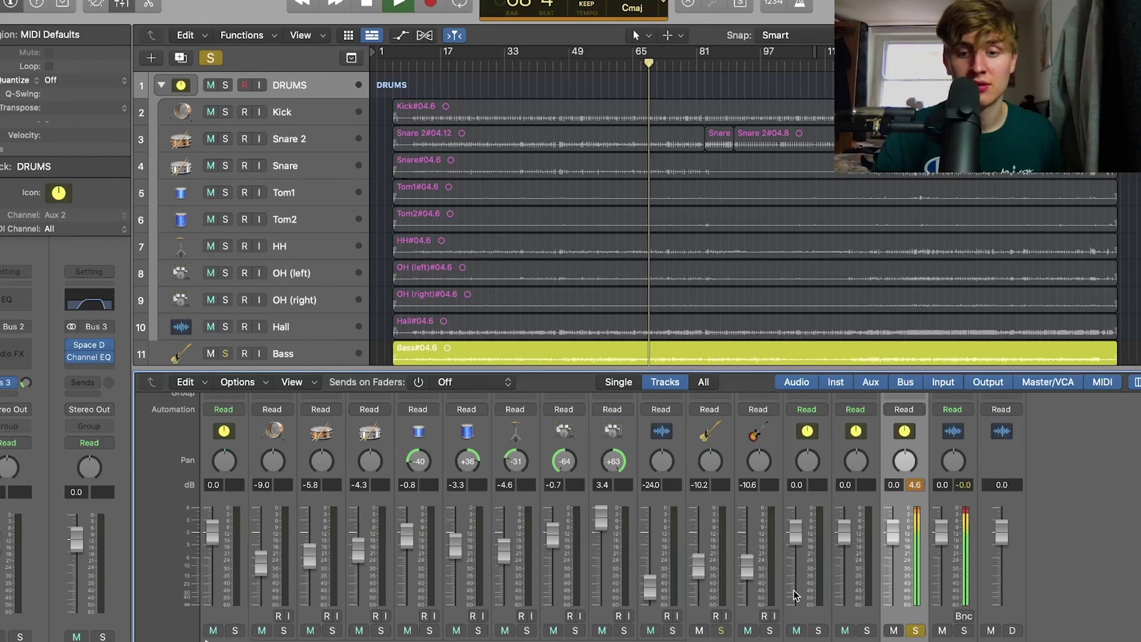
scroll(648, 589, "up", 10)
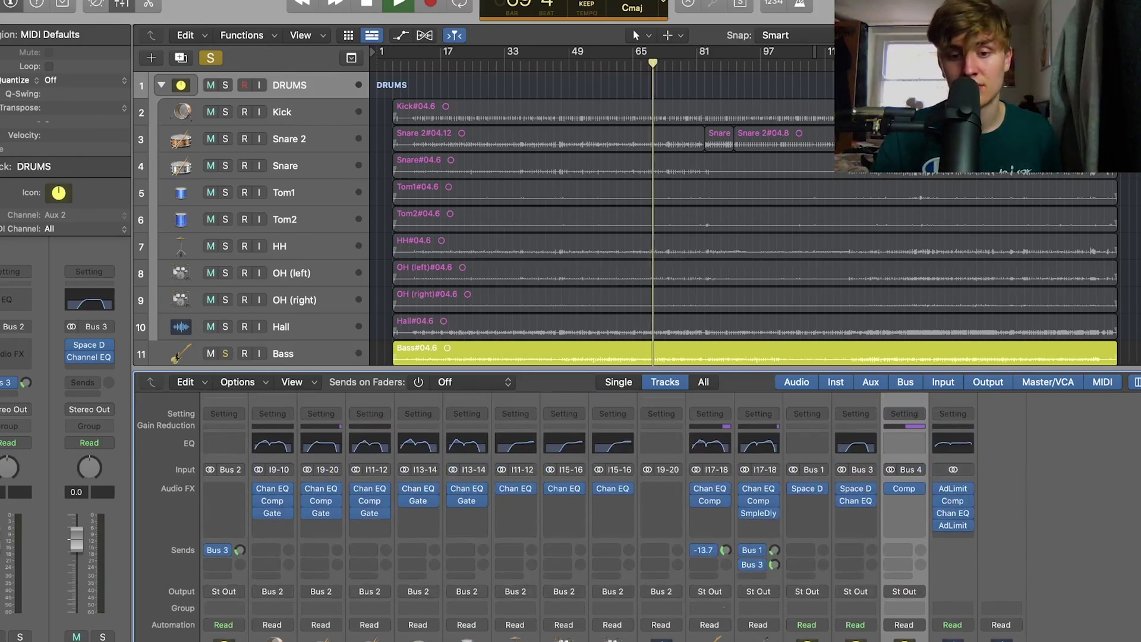
scroll(722, 600, "down", 10)
left_click(722, 631)
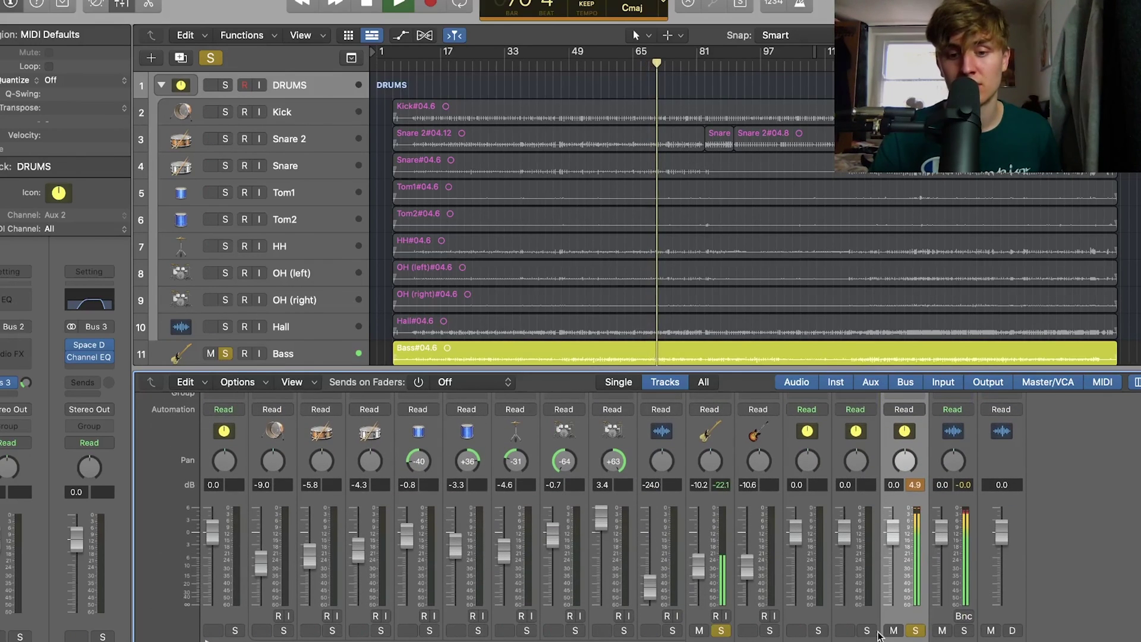
scroll(656, 531, "up", 5)
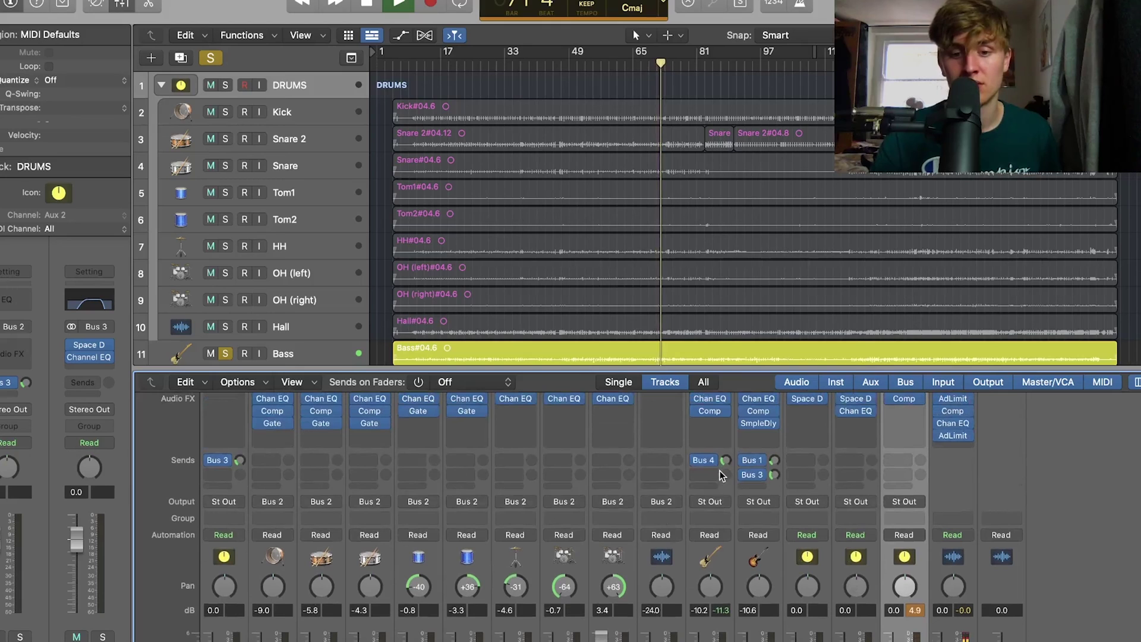
Adjust the Bass channel's Bus 4 send level and stop playback
left_click_drag(725, 460, 722, 479)
scroll(722, 479, "down", 5)
scroll(722, 479, "up", 1)
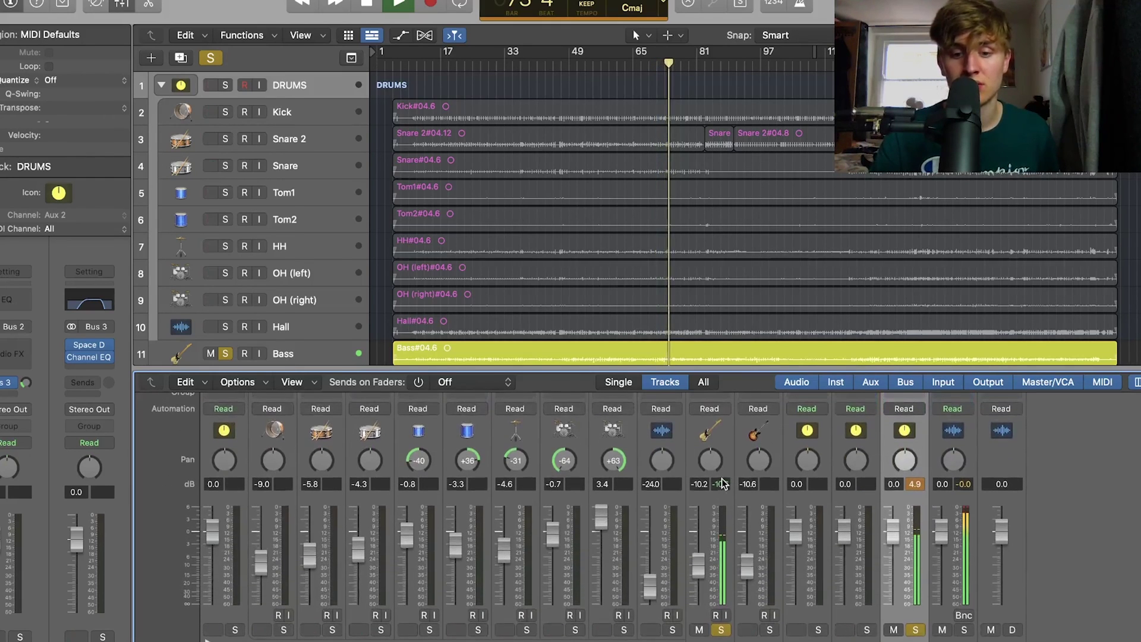
key("space")
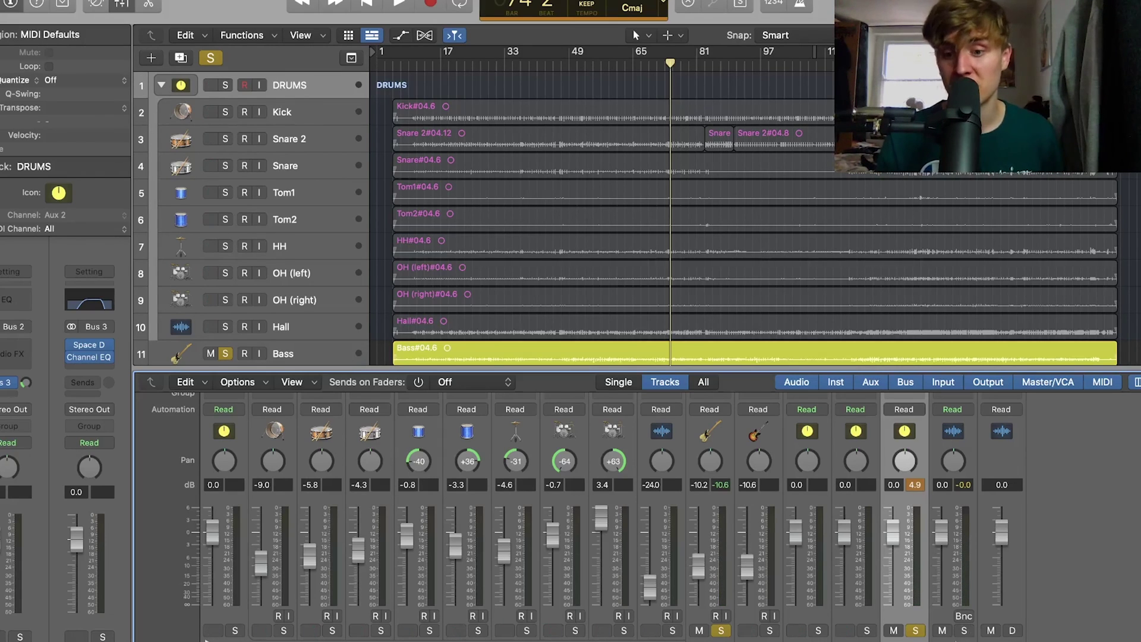
Compare the bass with the Bus 4 aux muted and unmuted, then clear all solos
left_click(893, 630)
key("space")
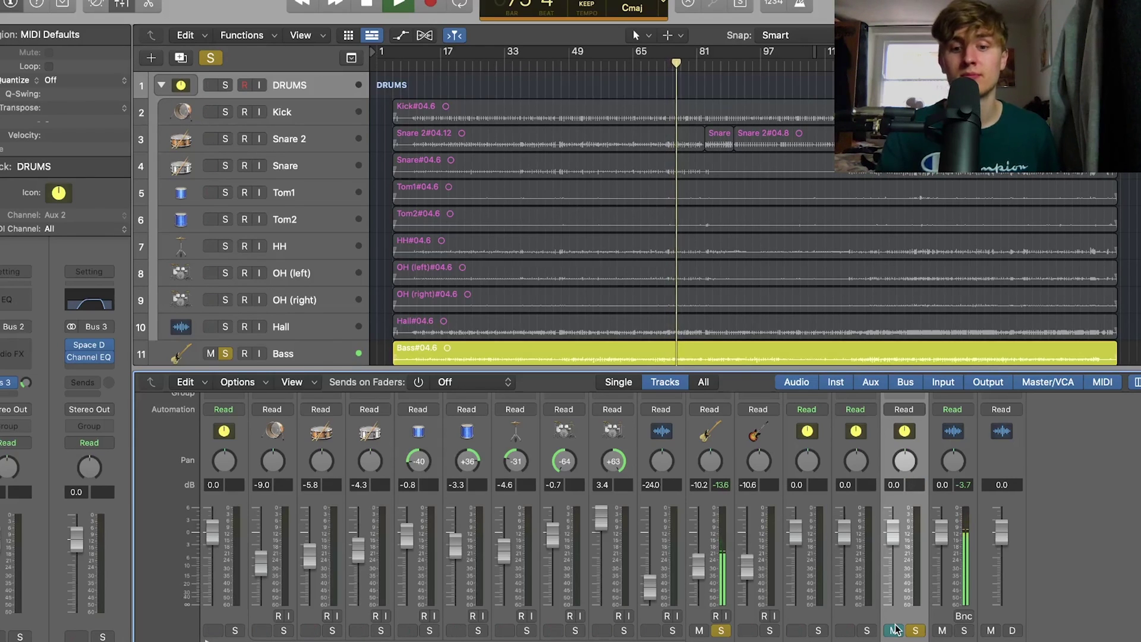
key("space")
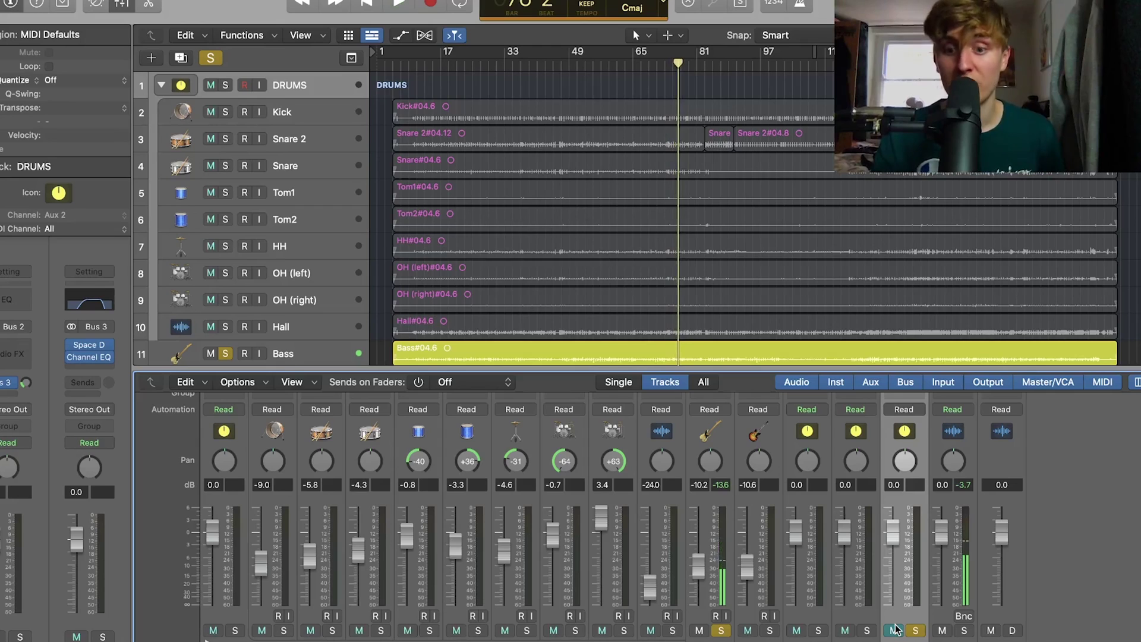
left_click(894, 630)
key("space")
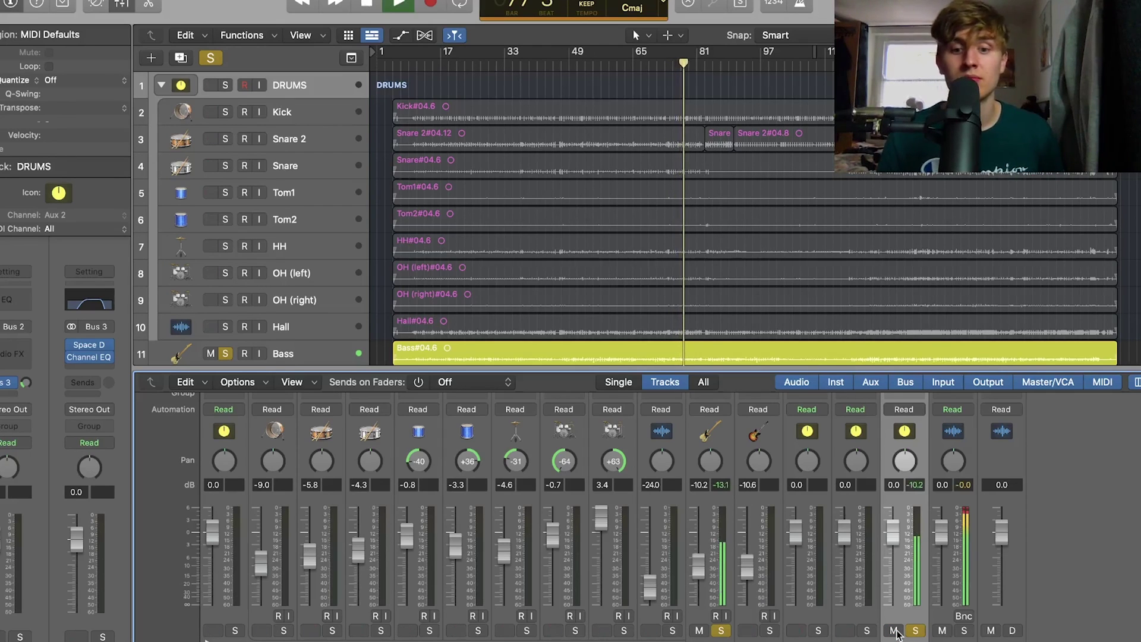
key("space")
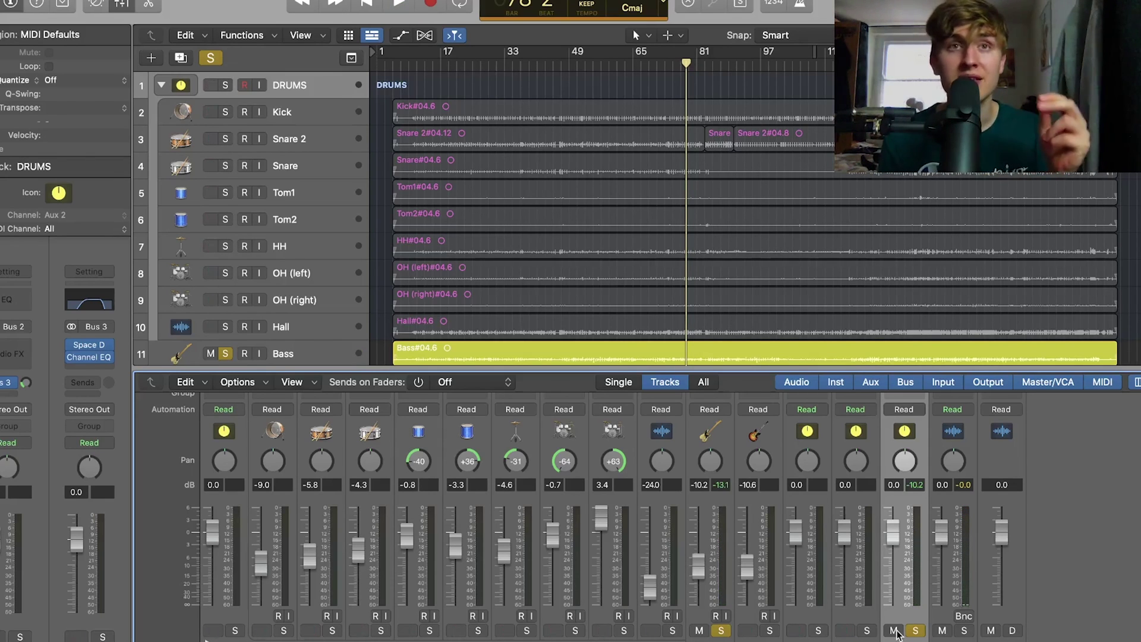
left_click(915, 630)
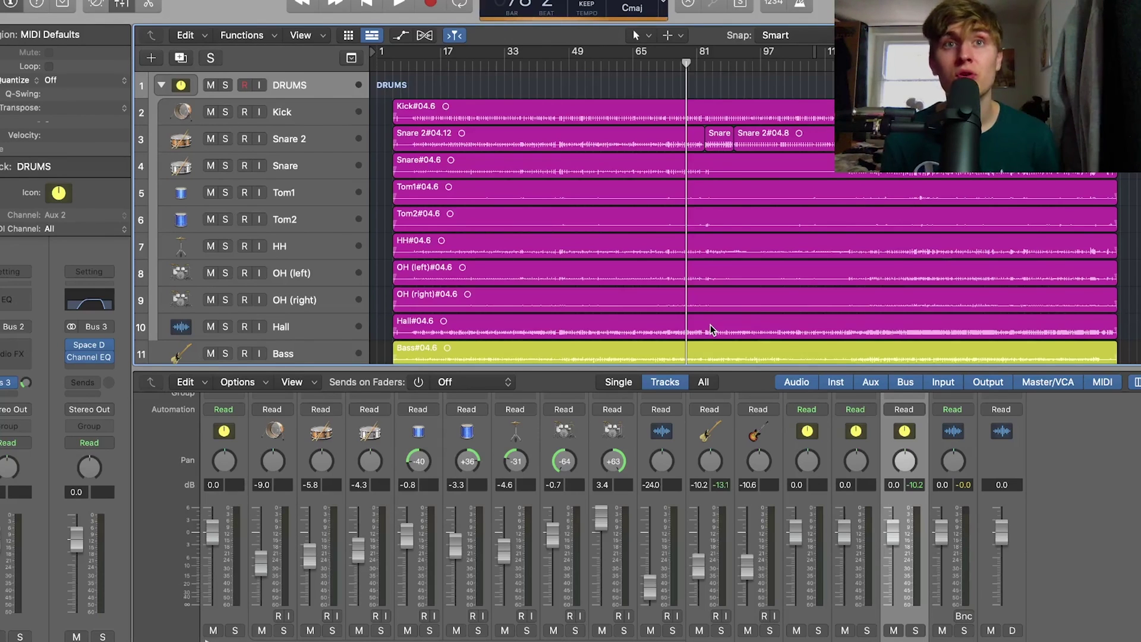